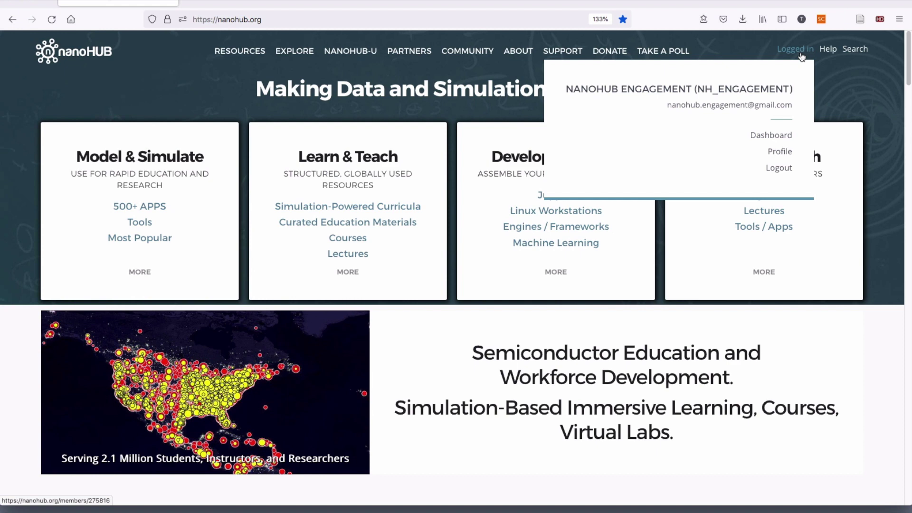
Step: From the member page, return home, zoom to 150% and go to the account Dashboard
{"action": "left_click", "coordinate": [802, 56]}
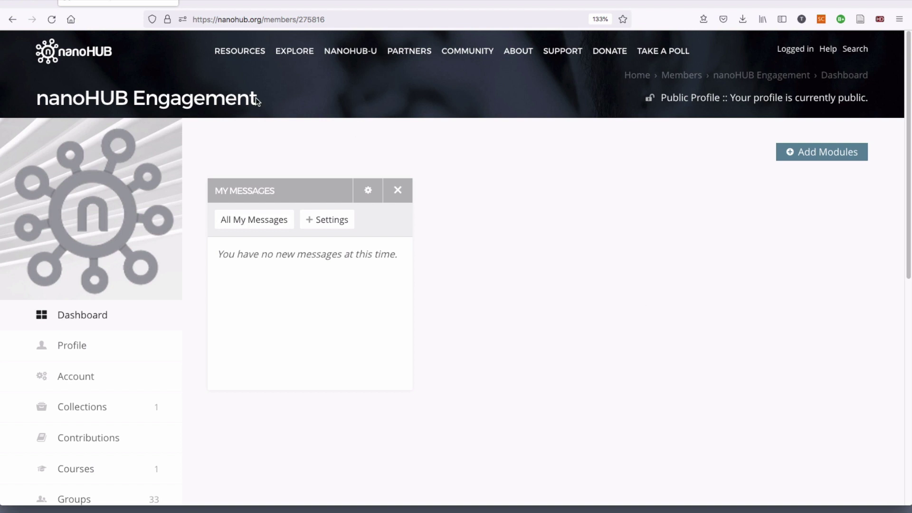
{"action": "left_click", "coordinate": [99, 54]}
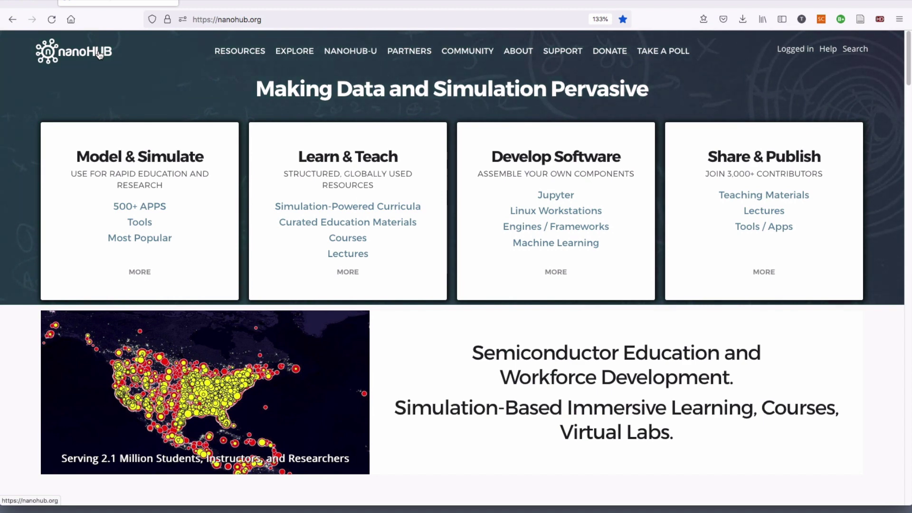
{"action": "key", "text": "ctrl+plus"}
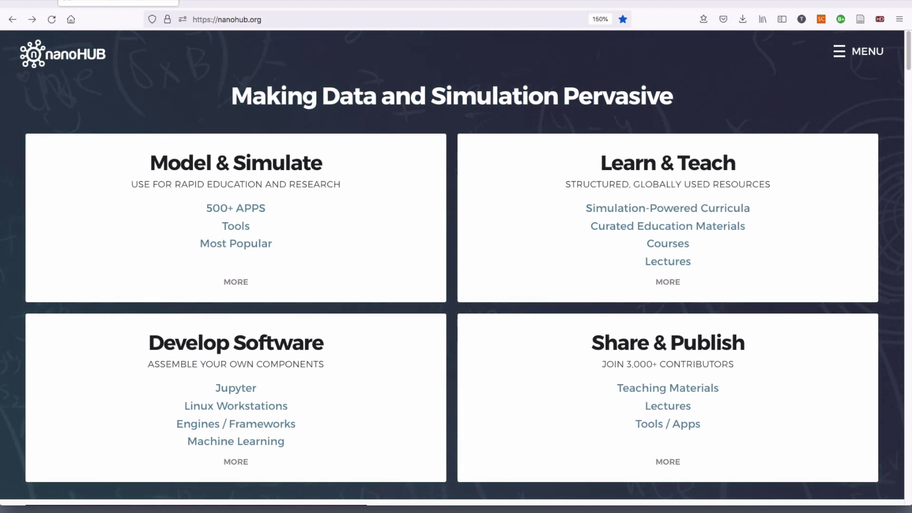
{"action": "left_click", "coordinate": [842, 56]}
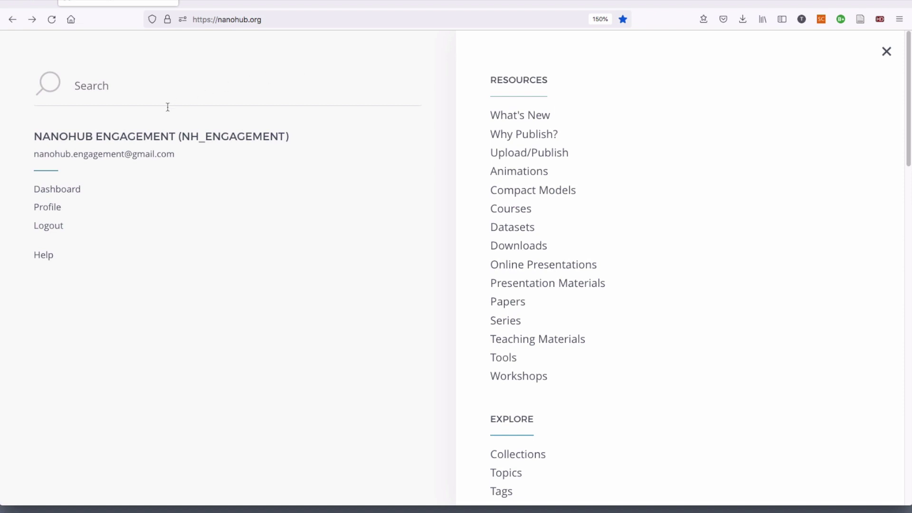
{"action": "left_click", "coordinate": [66, 194]}
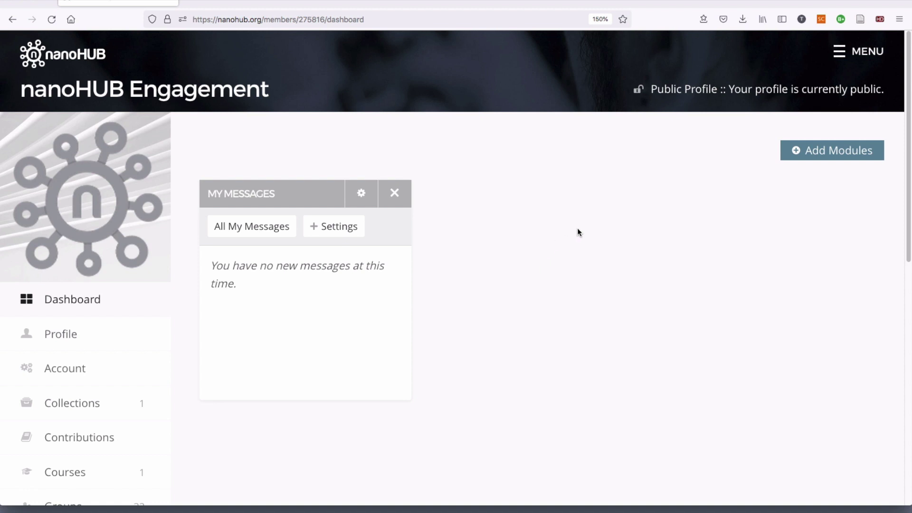
Step: Install the My Sessions and My Tools modules on the dashboard
{"action": "left_click", "coordinate": [826, 151]}
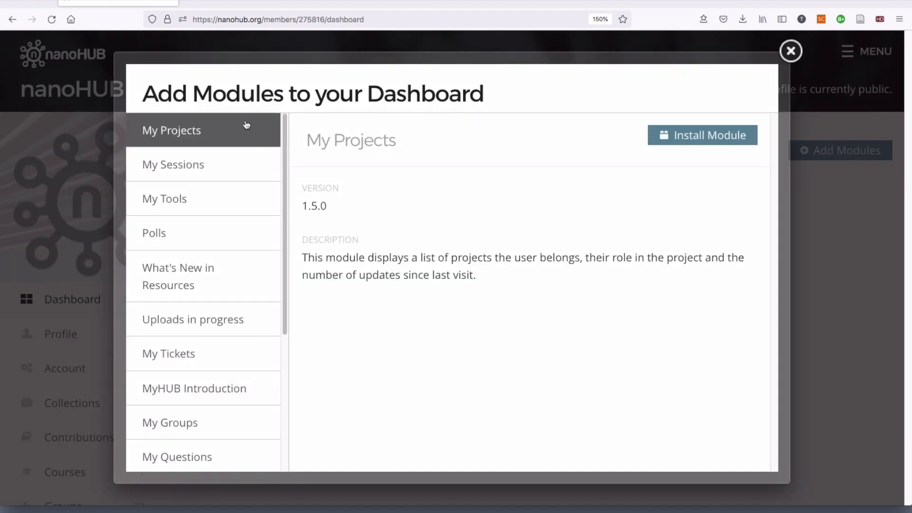
{"action": "left_click", "coordinate": [195, 166]}
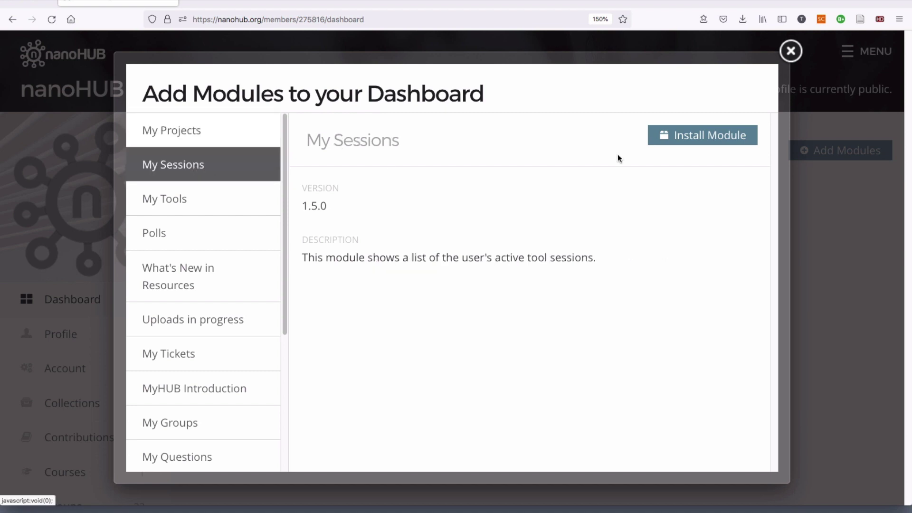
{"action": "left_click", "coordinate": [713, 138]}
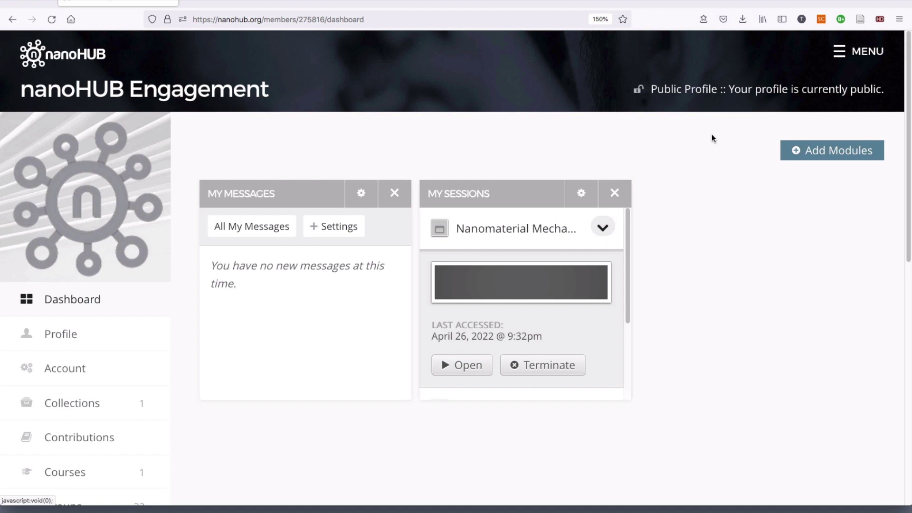
{"action": "left_click", "coordinate": [815, 151]}
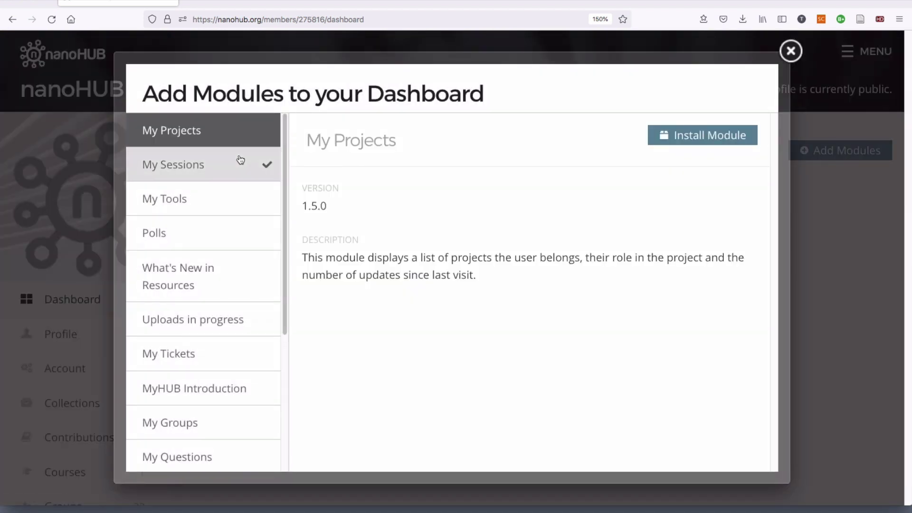
{"action": "left_click", "coordinate": [219, 199]}
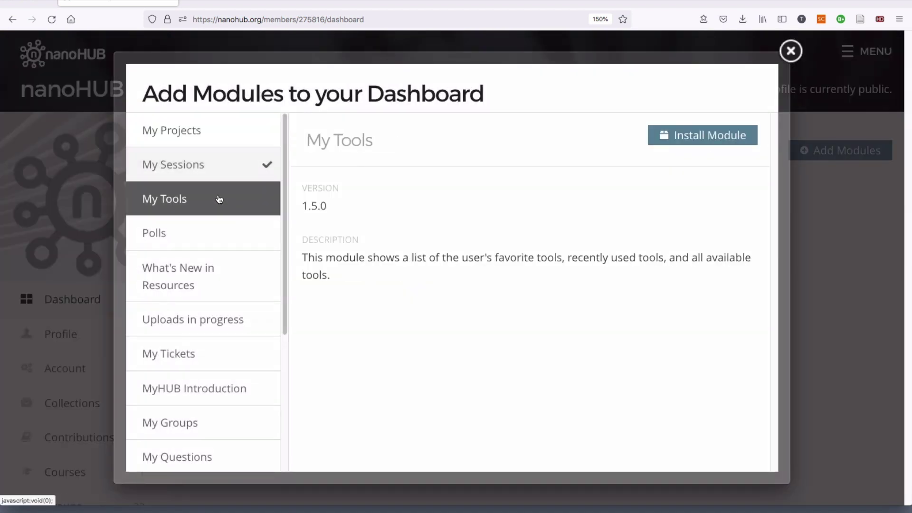
{"action": "left_click", "coordinate": [688, 135]}
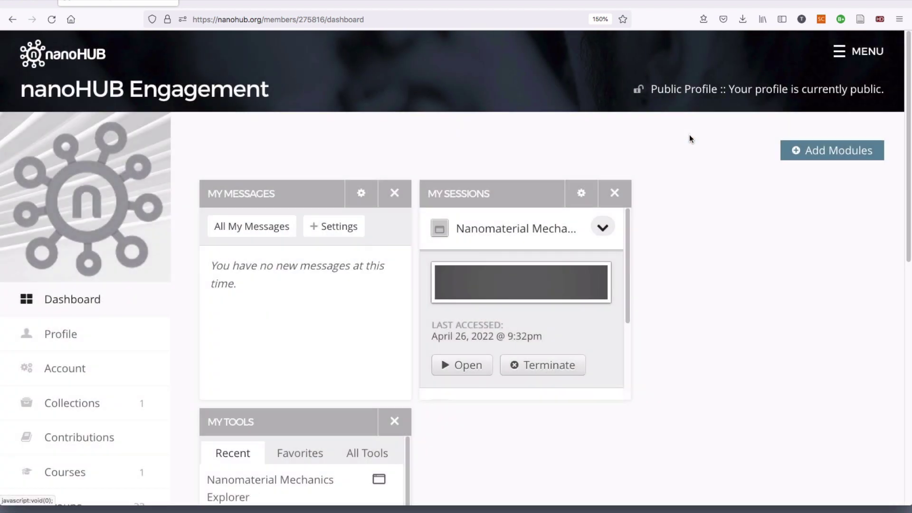
Step: Install the My Tickets and Uploads in progress modules on the dashboard
{"action": "left_click", "coordinate": [831, 151]}
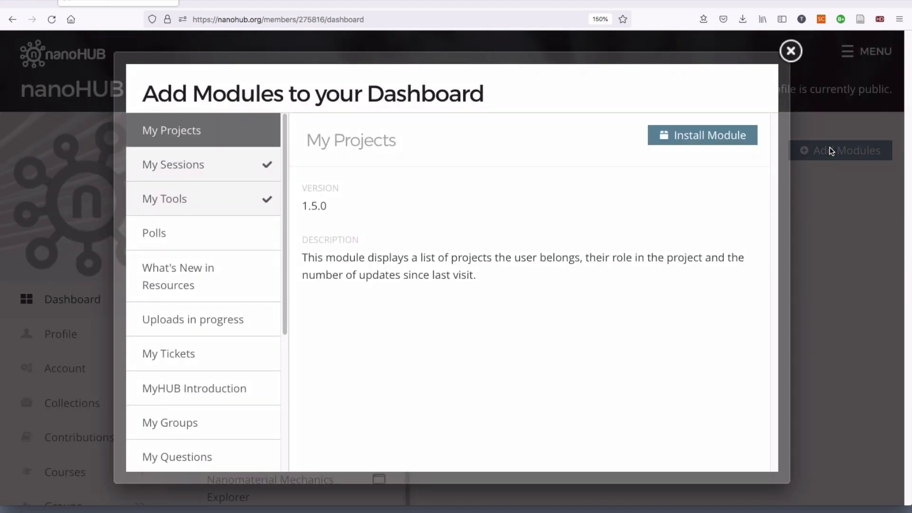
{"action": "left_click", "coordinate": [218, 357]}
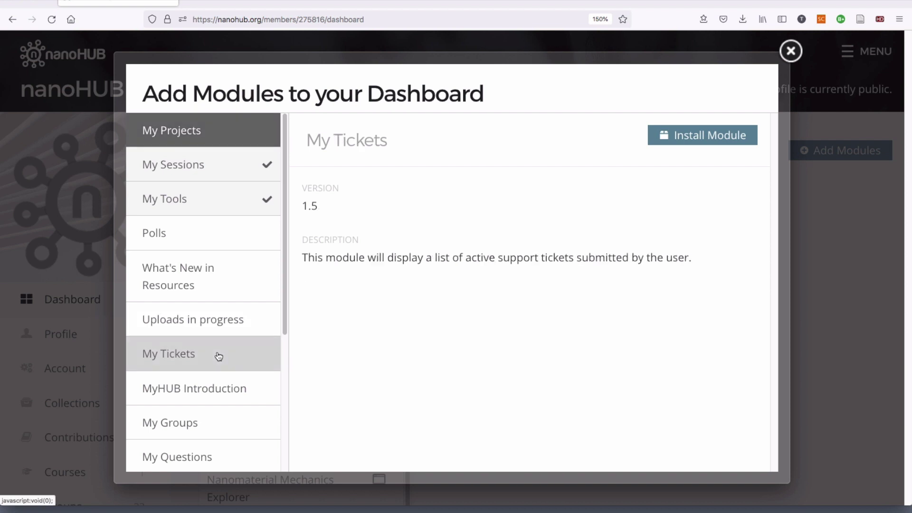
{"action": "left_click", "coordinate": [703, 135]}
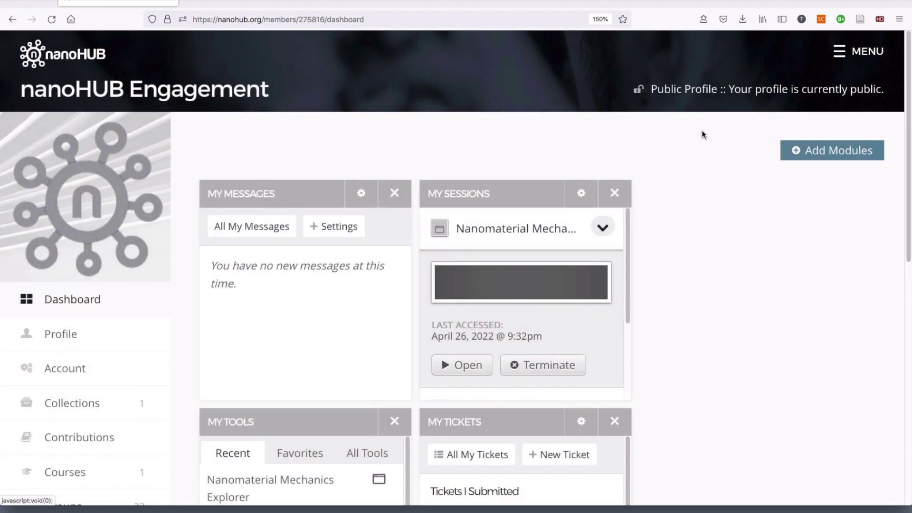
{"action": "left_click", "coordinate": [819, 151]}
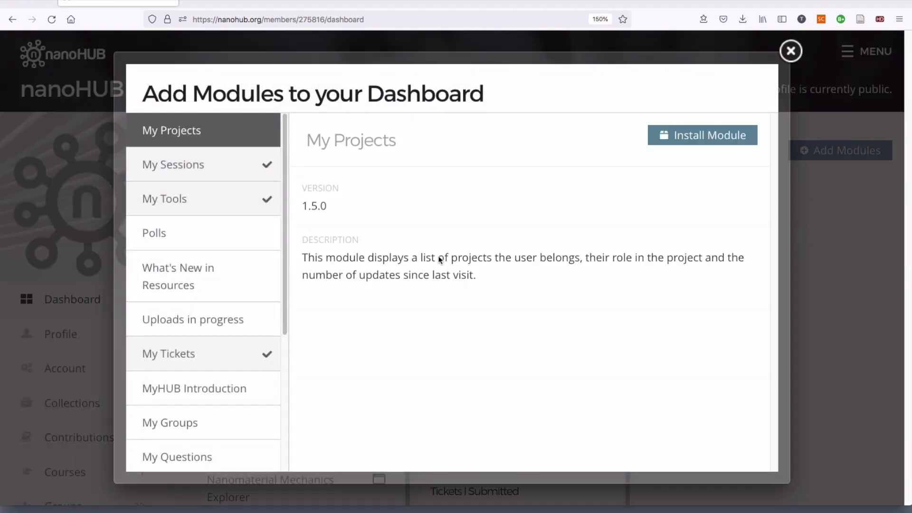
{"action": "left_click", "coordinate": [235, 323]}
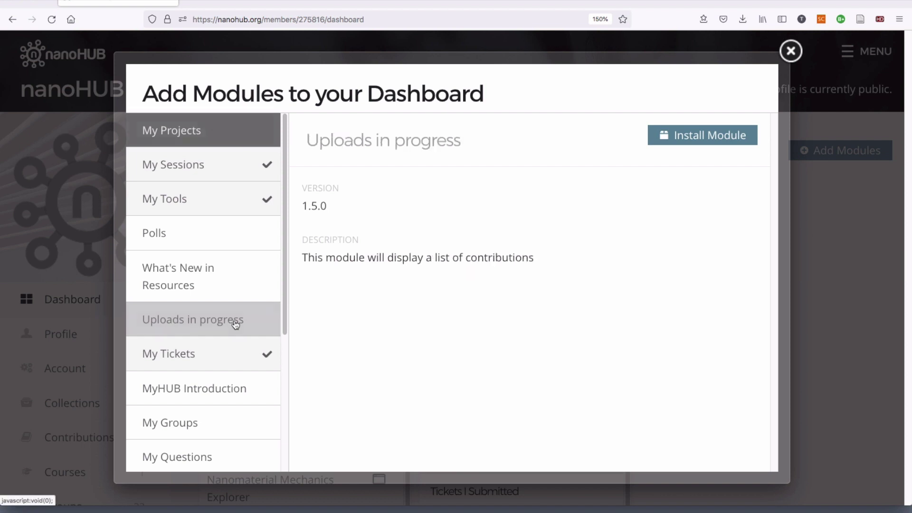
{"action": "left_click", "coordinate": [711, 142]}
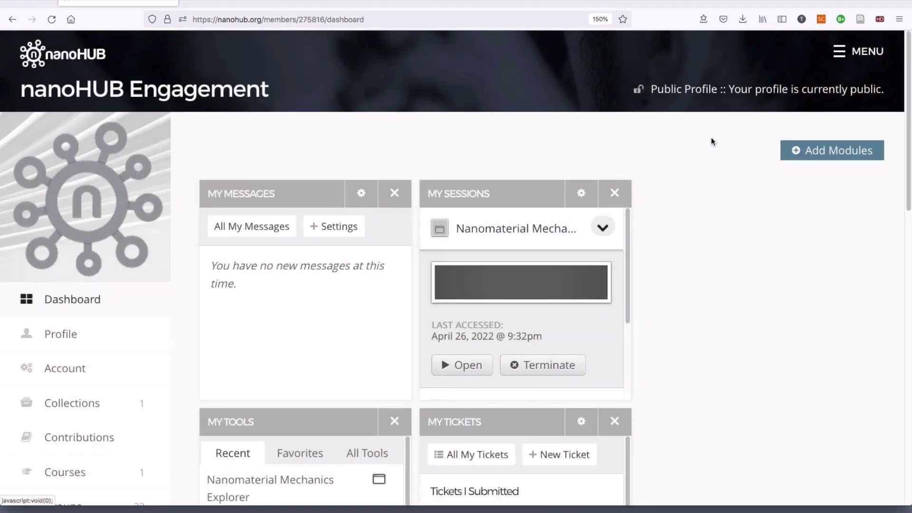
Step: Check the Messages inbox, then delete the My Messages module from the Dashboard
{"action": "scroll", "coordinate": [750, 288], "scroll_direction": "down", "scroll_amount": 5}
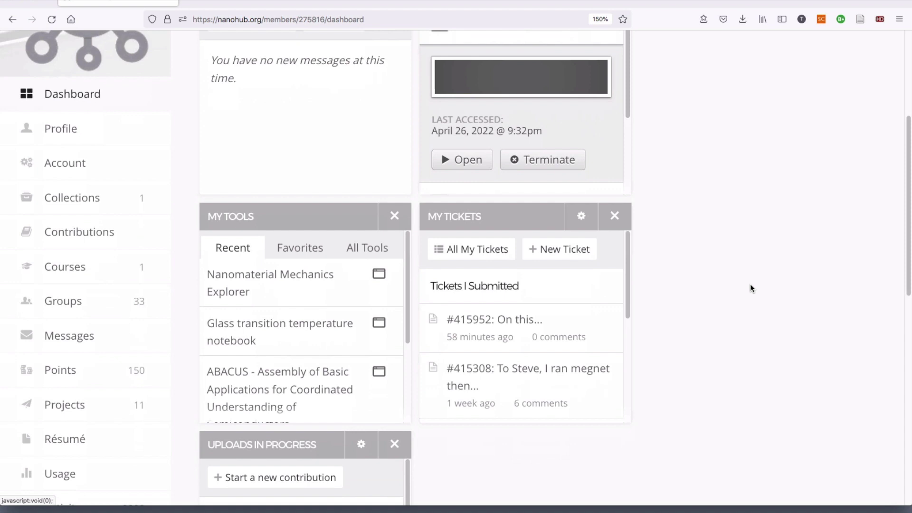
{"action": "scroll", "coordinate": [751, 287], "scroll_direction": "up", "scroll_amount": 4}
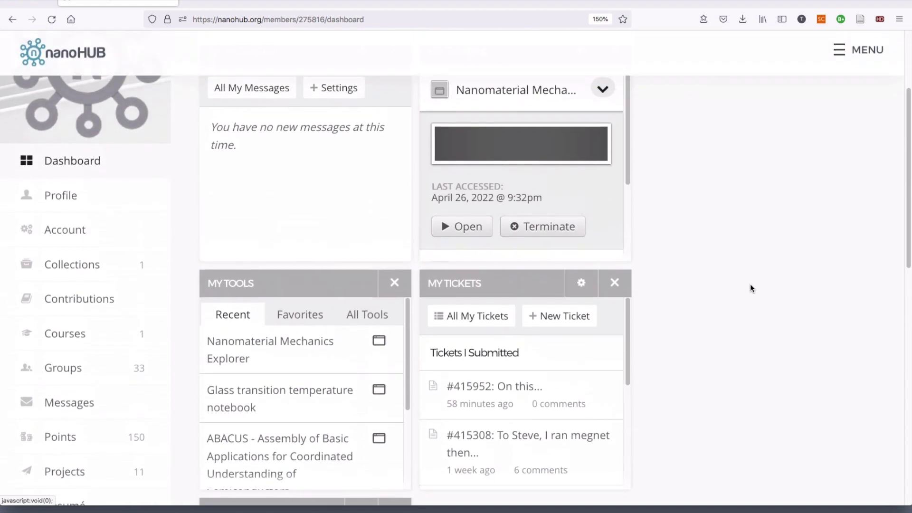
{"action": "scroll", "coordinate": [751, 287], "scroll_direction": "up", "scroll_amount": 3}
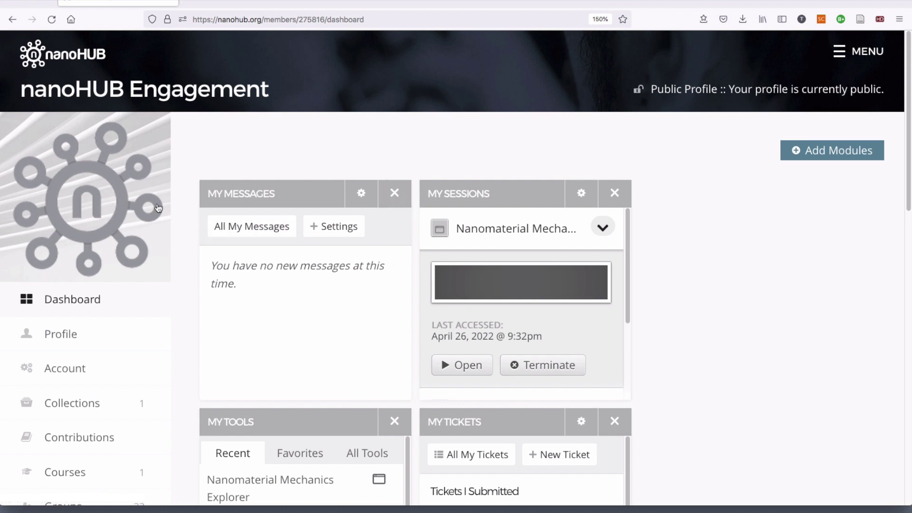
{"action": "scroll", "coordinate": [103, 376], "scroll_direction": "down", "scroll_amount": 4}
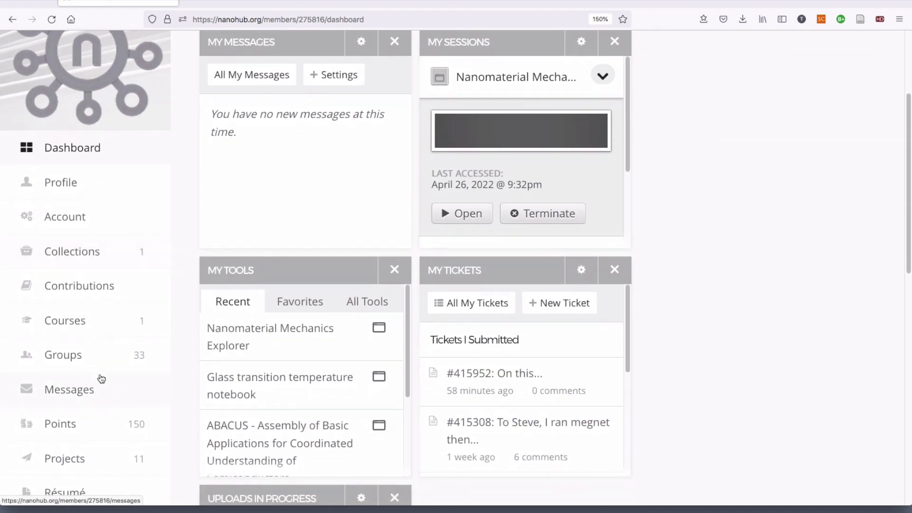
{"action": "left_click", "coordinate": [59, 395]}
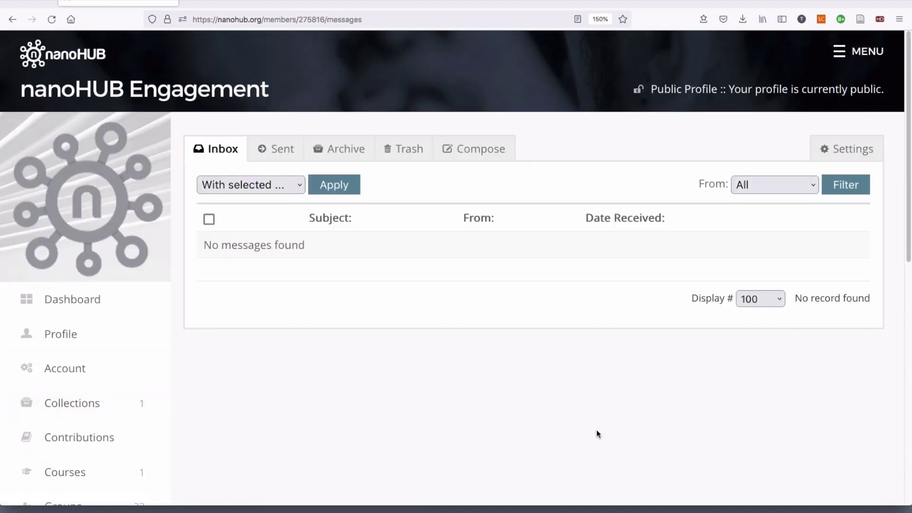
{"action": "left_click", "coordinate": [74, 307]}
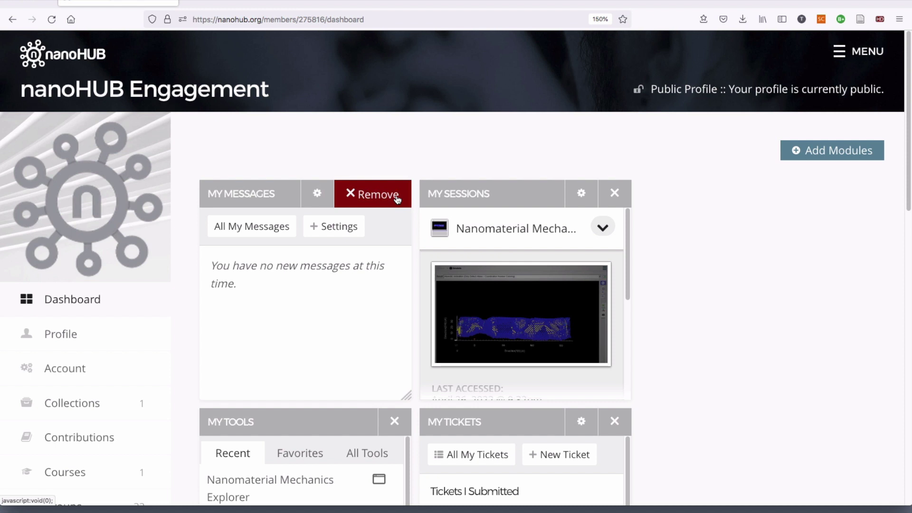
{"action": "left_click", "coordinate": [397, 197]}
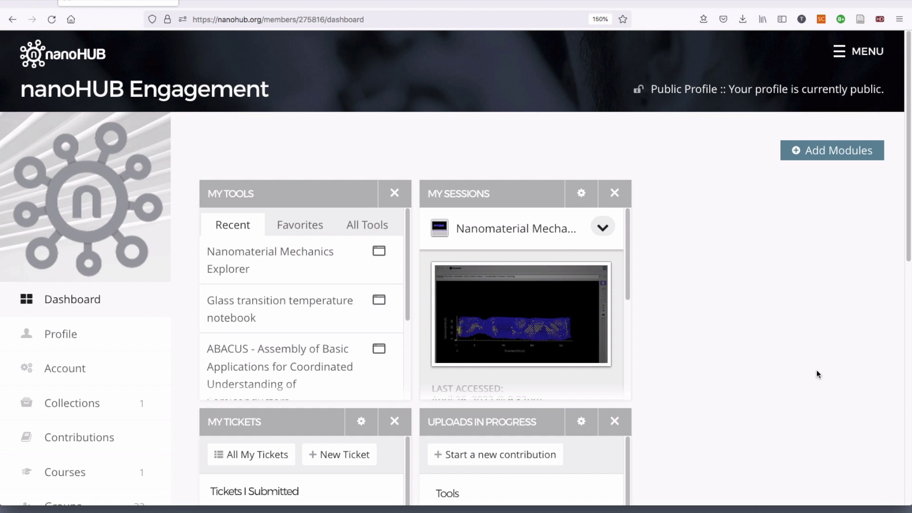
Step: Widen My Tools and My Tickets, and move My Sessions left and widen it
{"action": "scroll", "coordinate": [817, 369], "scroll_direction": "down", "scroll_amount": 3}
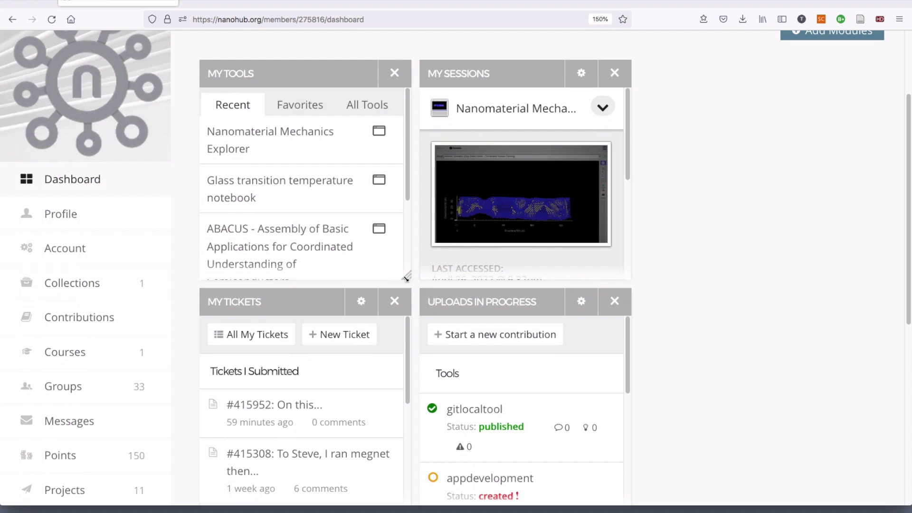
{"action": "left_click_drag", "start_coordinate": [406, 278], "coordinate": [626, 279]}
{"action": "scroll", "coordinate": [751, 330], "scroll_direction": "down", "scroll_amount": 4}
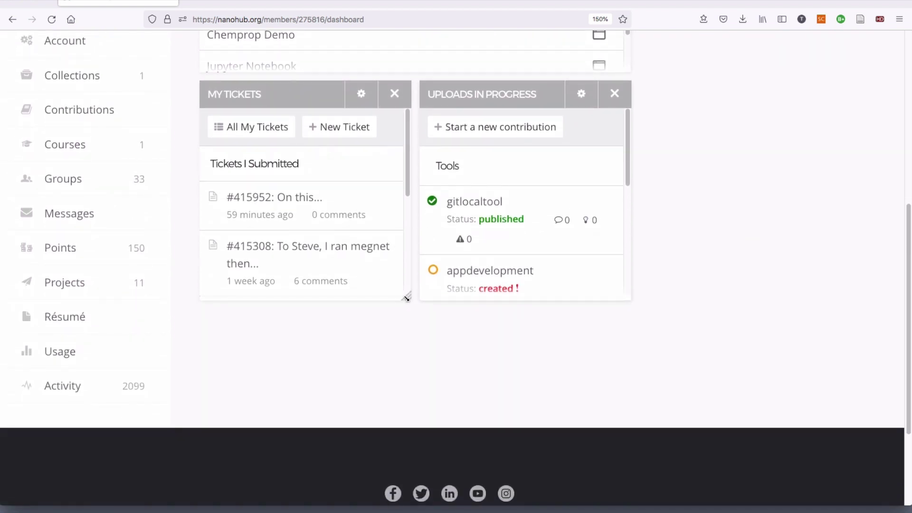
{"action": "left_click_drag", "start_coordinate": [405, 297], "coordinate": [628, 305]}
{"action": "scroll", "coordinate": [763, 371], "scroll_direction": "down", "scroll_amount": 3}
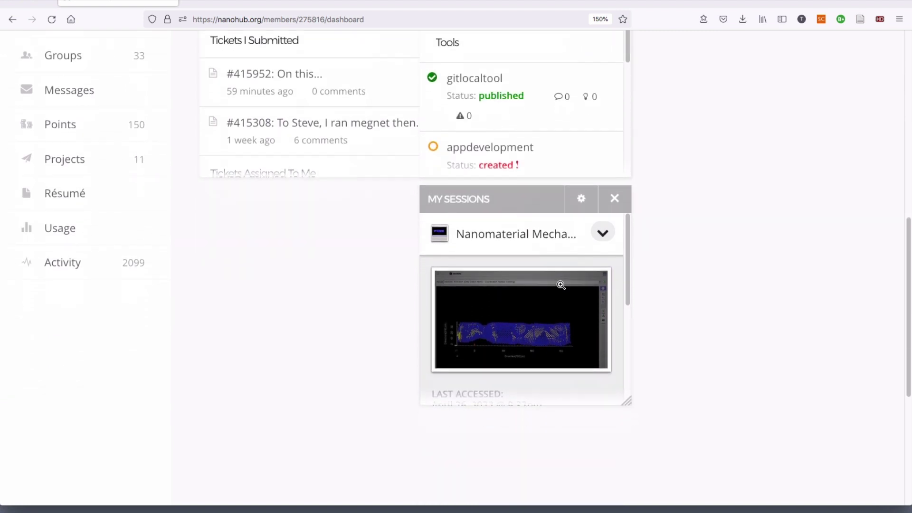
{"action": "left_click_drag", "start_coordinate": [517, 202], "coordinate": [300, 207]}
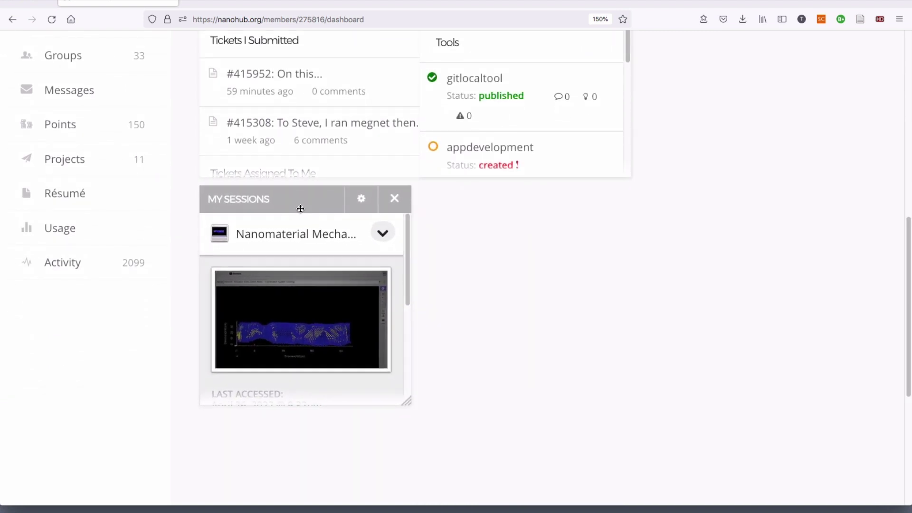
{"action": "left_click_drag", "start_coordinate": [407, 403], "coordinate": [635, 401]}
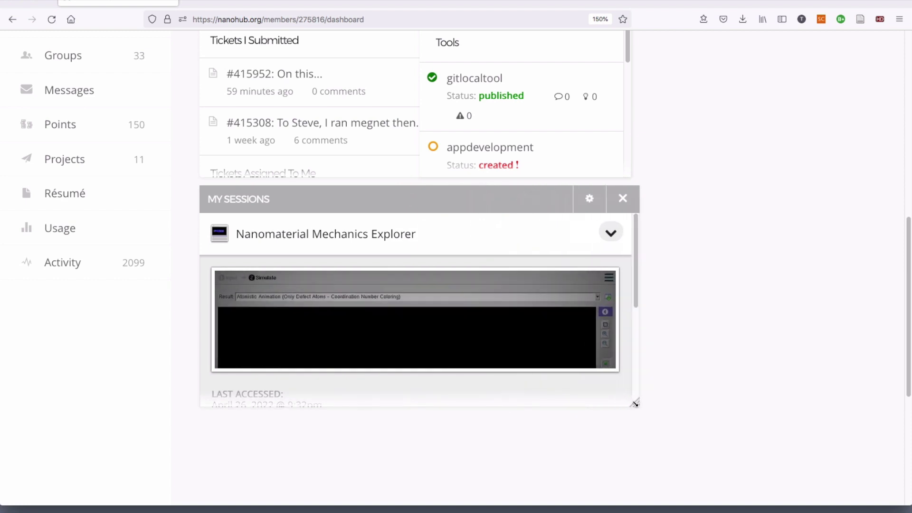
Step: Move Uploads in Progress into the left column and widen it
{"action": "scroll", "coordinate": [765, 341], "scroll_direction": "up", "scroll_amount": 5}
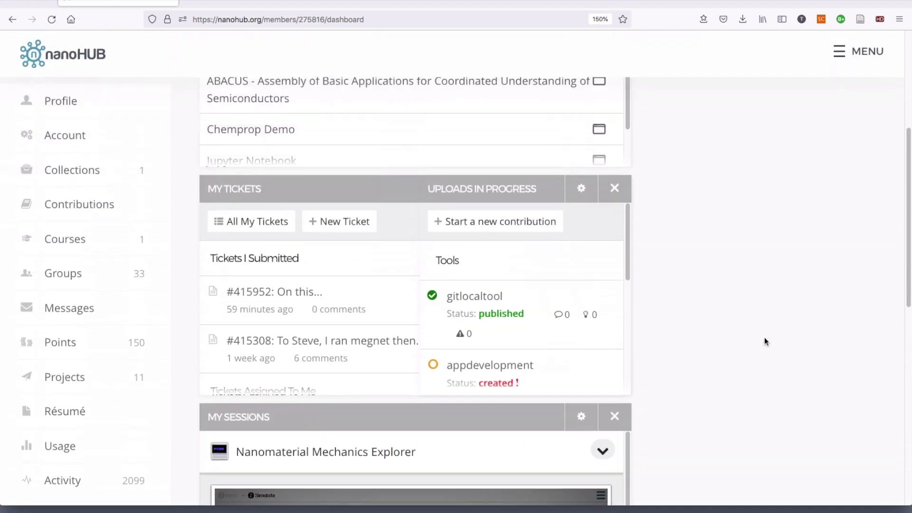
{"action": "left_click_drag", "start_coordinate": [513, 248], "coordinate": [305, 238]}
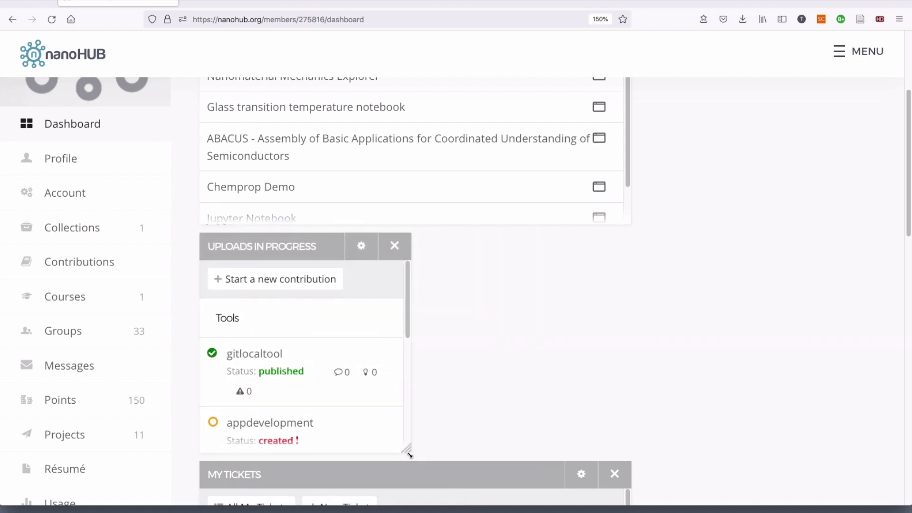
{"action": "left_click_drag", "start_coordinate": [408, 451], "coordinate": [629, 434]}
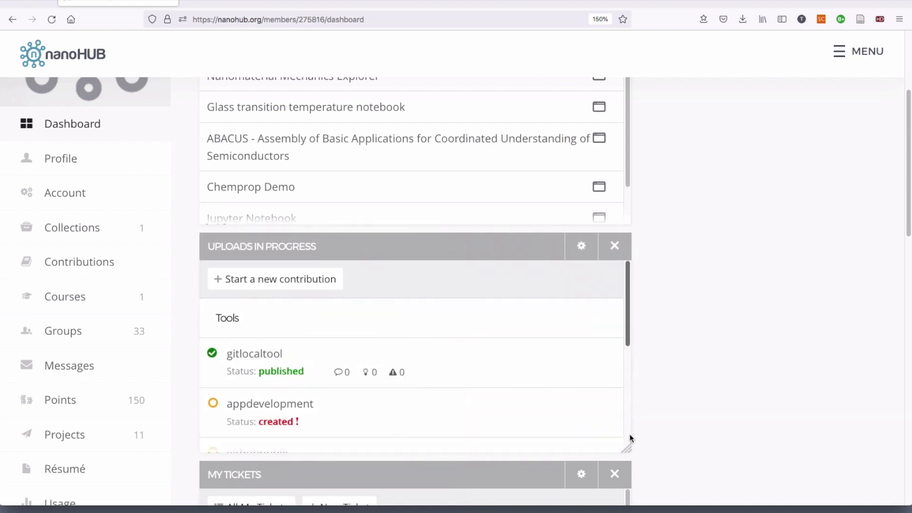
Step: Drag the My Sessions module up to sit directly below My Tools
{"action": "scroll", "coordinate": [747, 377], "scroll_direction": "up", "scroll_amount": 3}
{"action": "scroll", "coordinate": [747, 378], "scroll_direction": "down", "scroll_amount": 7}
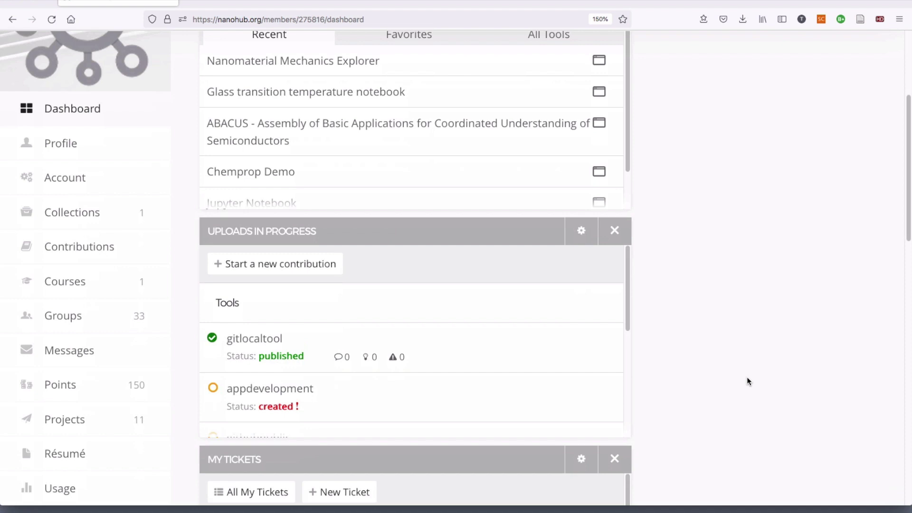
{"action": "scroll", "coordinate": [747, 378], "scroll_direction": "down", "scroll_amount": 6}
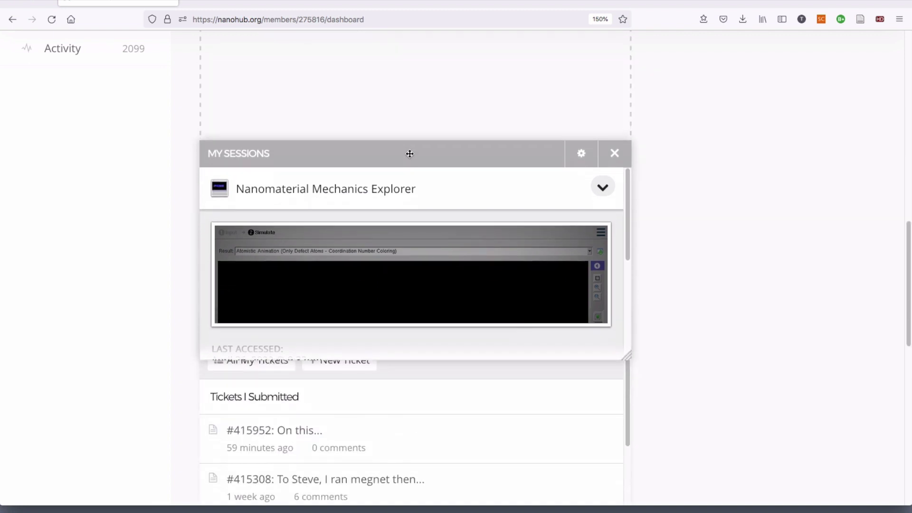
{"action": "left_click_drag", "start_coordinate": [410, 153], "coordinate": [412, 363]}
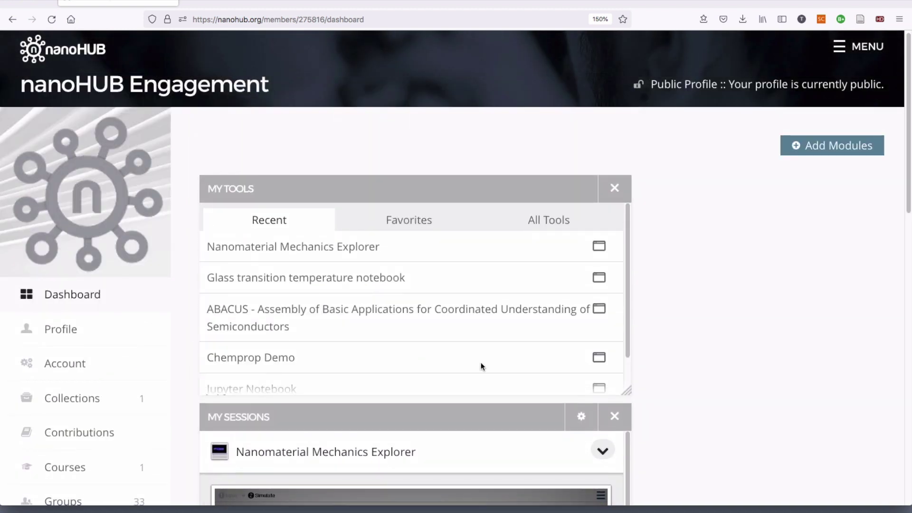
{"action": "scroll", "coordinate": [672, 361], "scroll_direction": "down", "scroll_amount": 3}
{"action": "scroll", "coordinate": [673, 361], "scroll_direction": "down", "scroll_amount": 1}
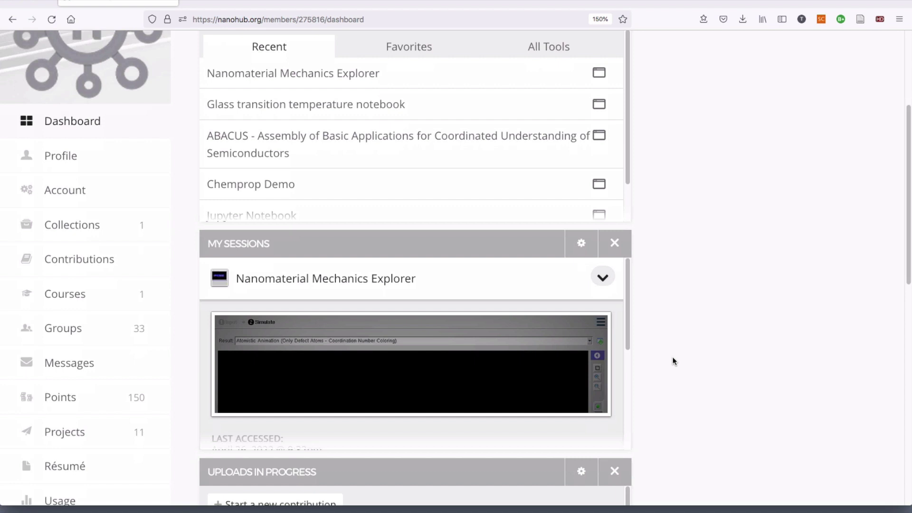
{"action": "scroll", "coordinate": [672, 361], "scroll_direction": "up", "scroll_amount": 2}
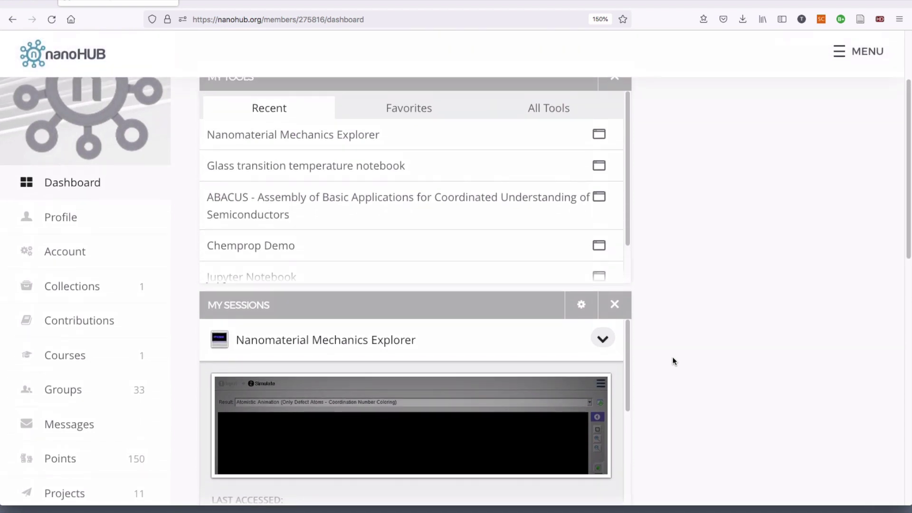
Step: In My Tools, search All Tools for 'jupyter notebook' and favourite Jupyter Notebook
{"action": "scroll", "coordinate": [673, 361], "scroll_direction": "up", "scroll_amount": 1}
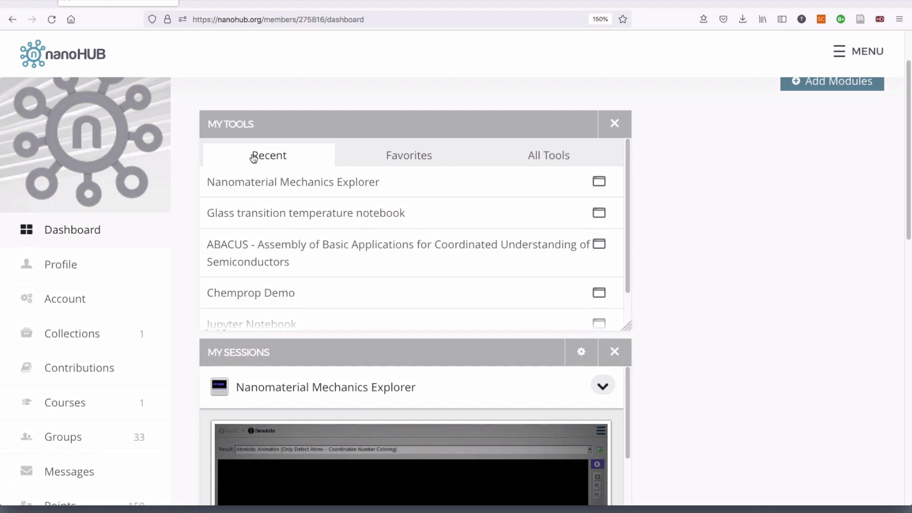
{"action": "left_click", "coordinate": [384, 163]}
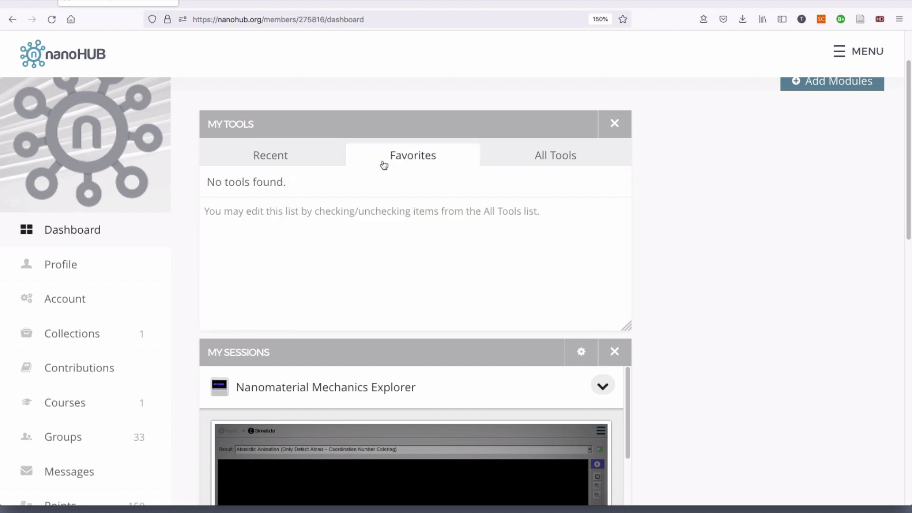
{"action": "right_click", "coordinate": [542, 164]}
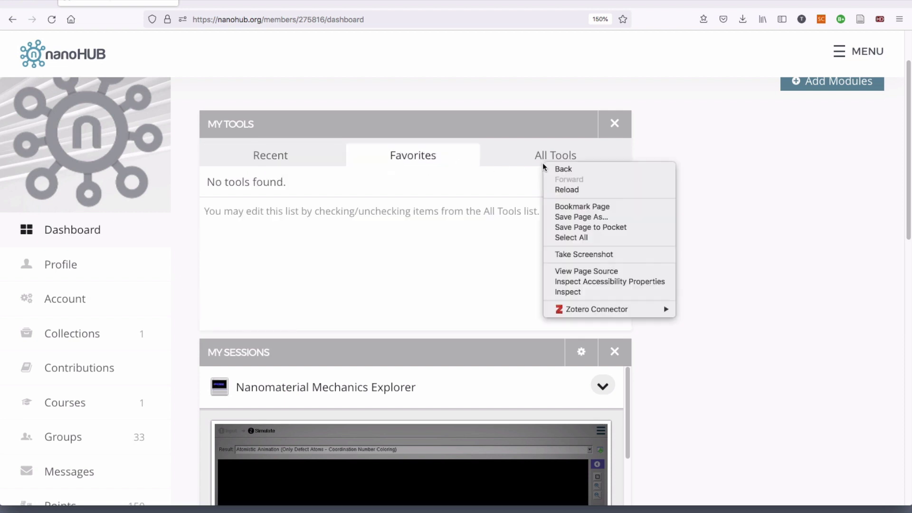
{"action": "key", "text": "Escape"}
{"action": "left_click", "coordinate": [570, 156]}
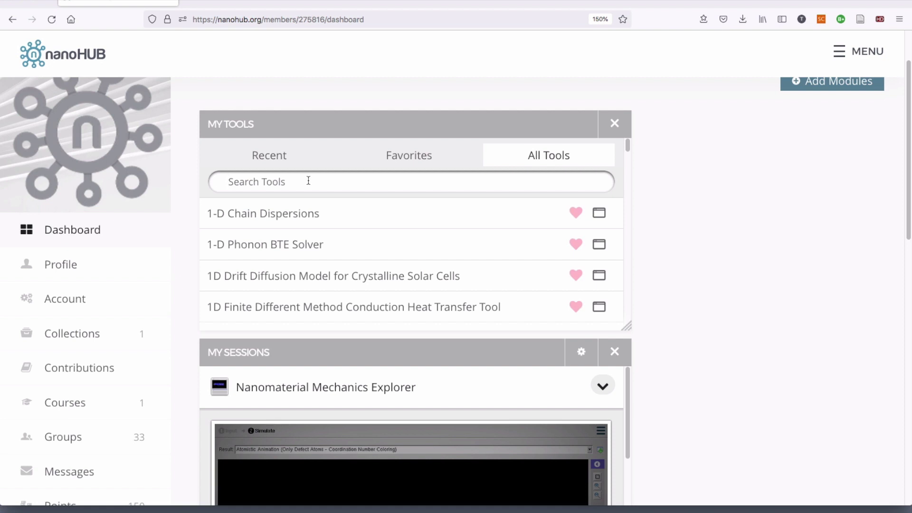
{"action": "type", "text": "ju"}
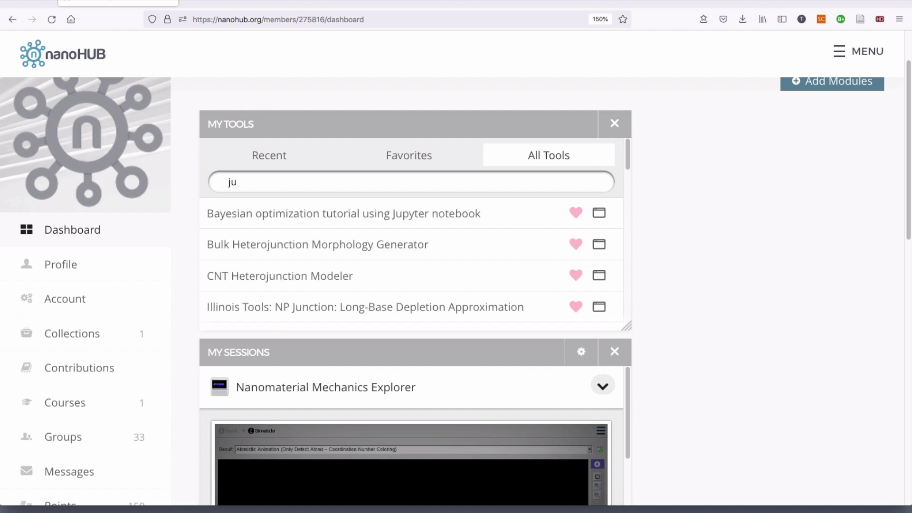
{"action": "type", "text": "pyter notebooks"}
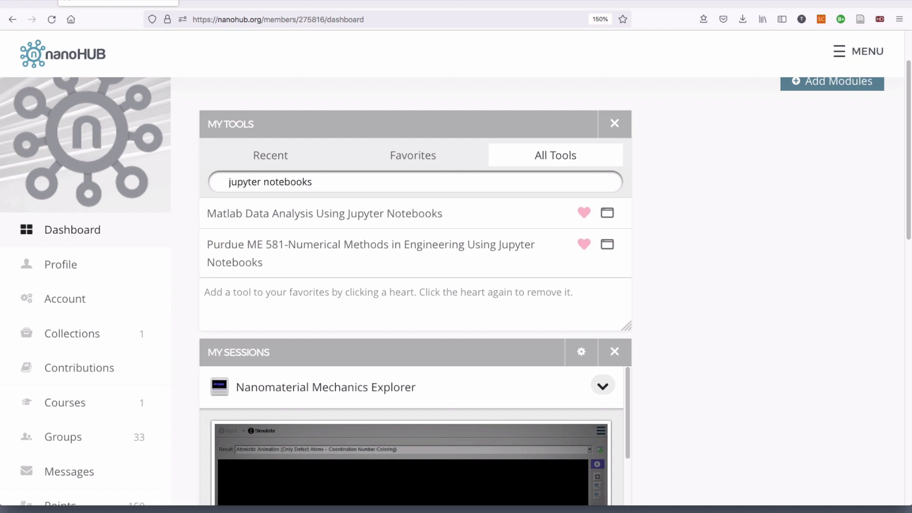
{"action": "key", "text": "BackSpace"}
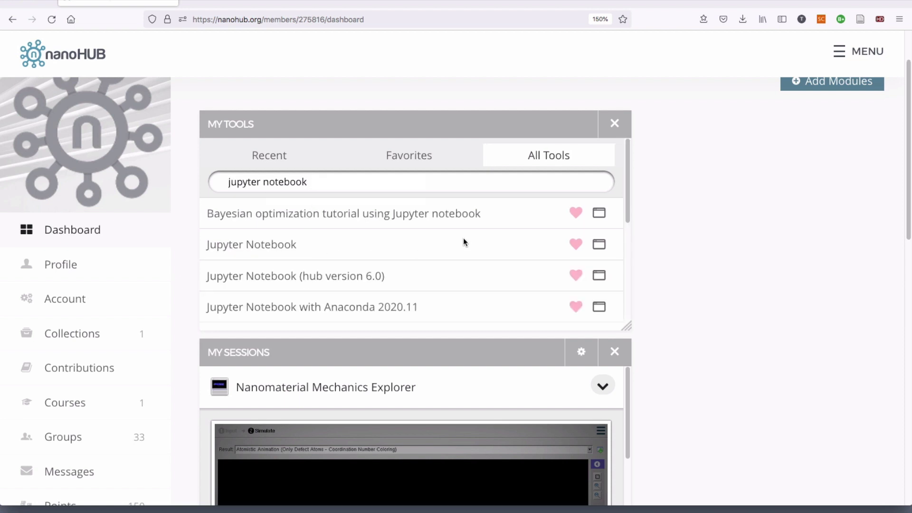
{"action": "left_click", "coordinate": [577, 245]}
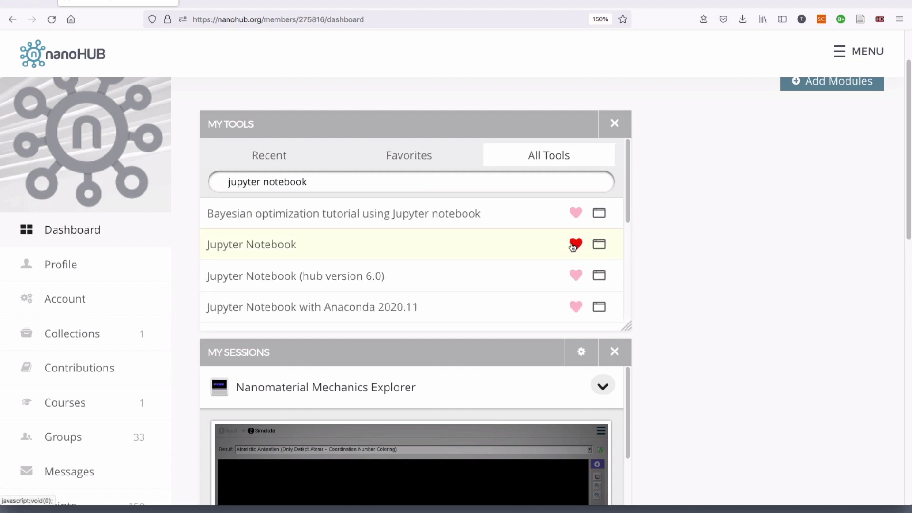
{"action": "left_click", "coordinate": [428, 155]}
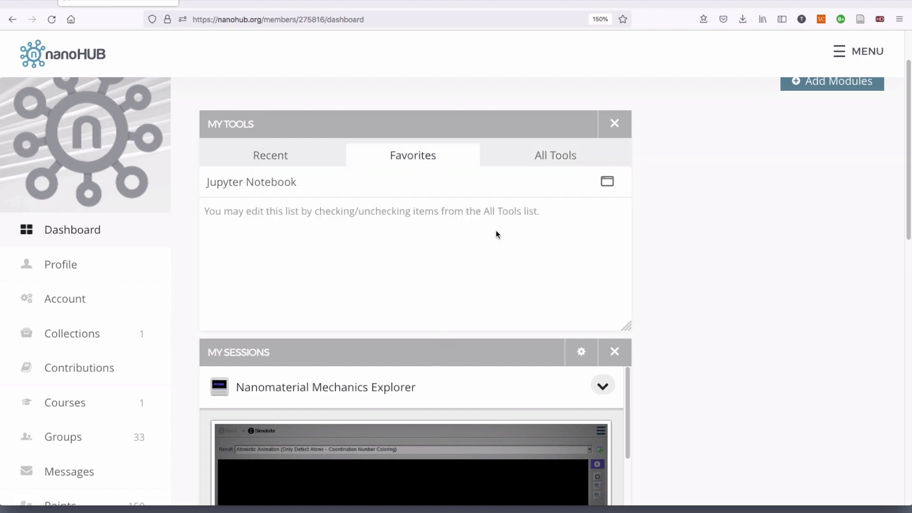
Step: Search All Tools for 'abacus', favourite ABACUS, and view the Favorites list
{"action": "left_click", "coordinate": [557, 161]}
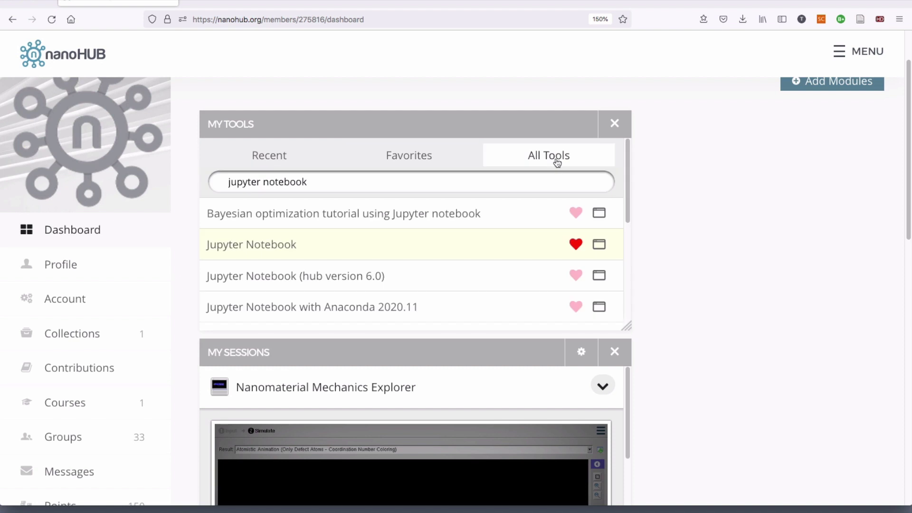
{"action": "triple_click", "coordinate": [500, 183]}
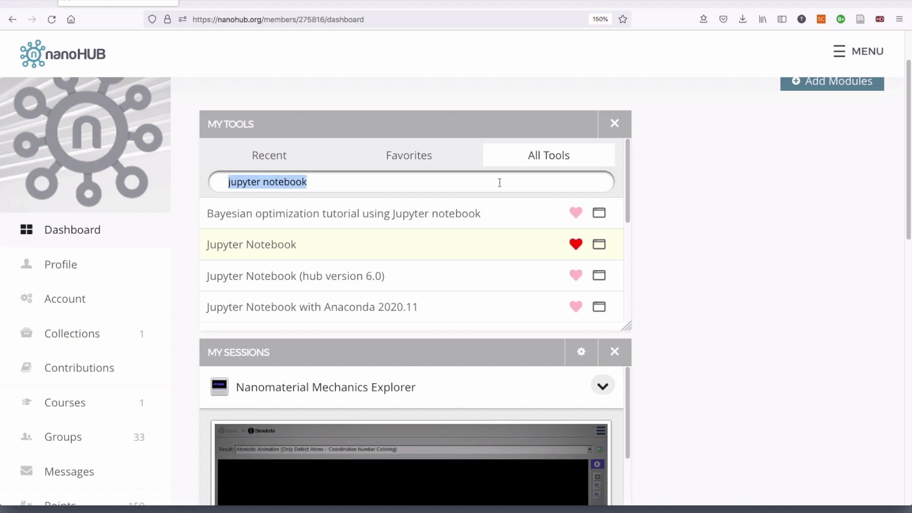
{"action": "type", "text": "abacus"}
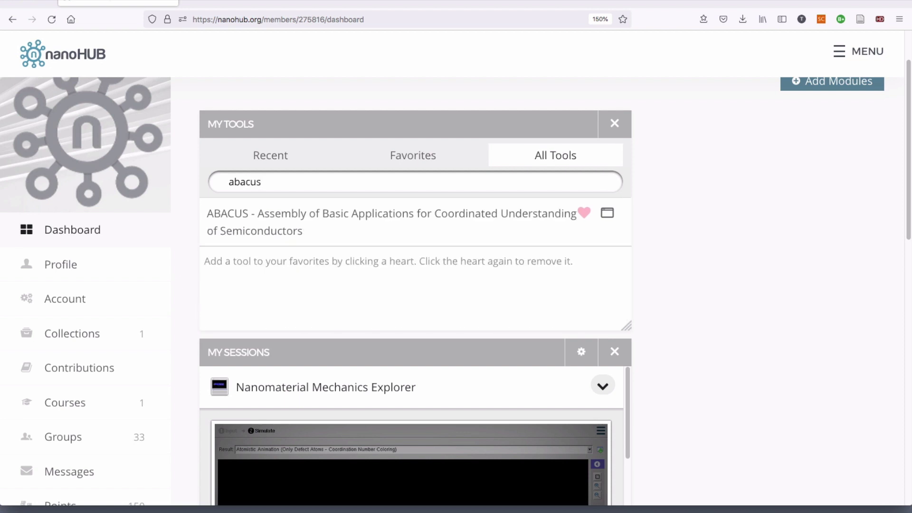
{"action": "left_click", "coordinate": [584, 214]}
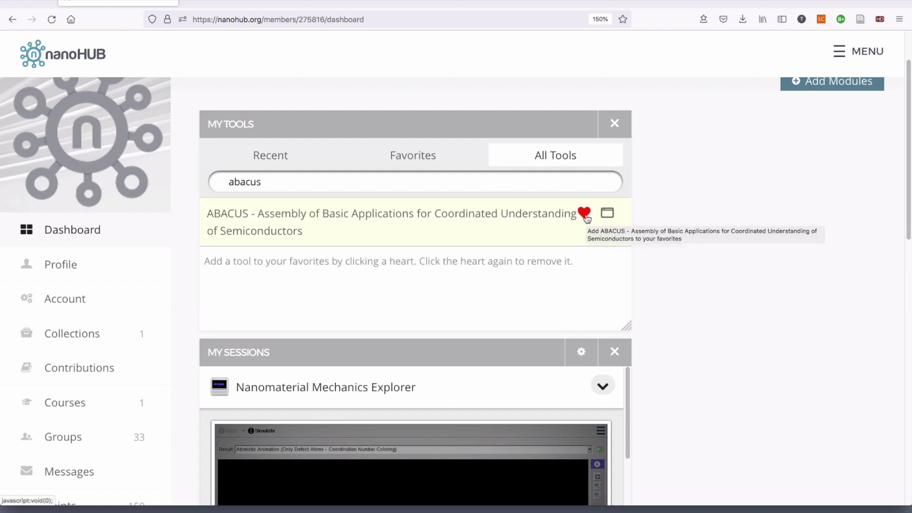
{"action": "left_click", "coordinate": [449, 159]}
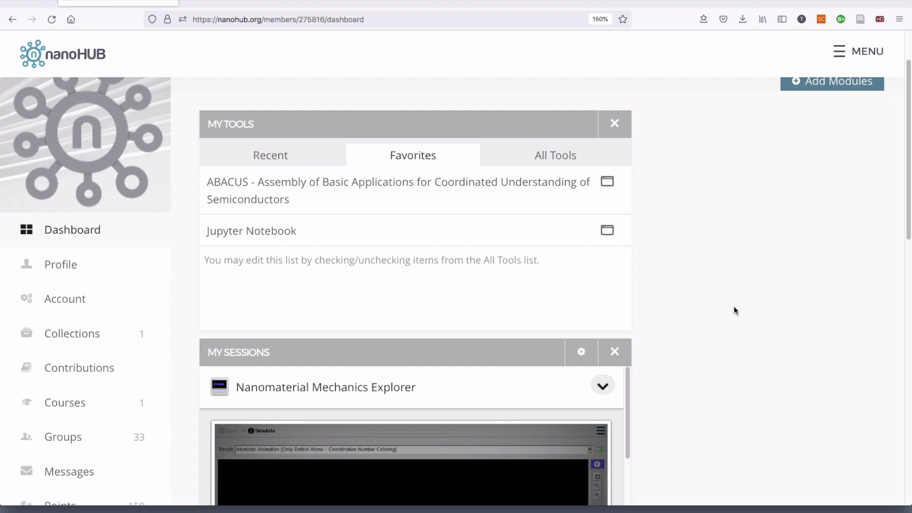
Step: Drag the My Sessions resize handle down to make the module taller
{"action": "scroll", "coordinate": [734, 309], "scroll_direction": "down", "scroll_amount": 2}
{"action": "scroll", "coordinate": [734, 310], "scroll_direction": "down", "scroll_amount": 5}
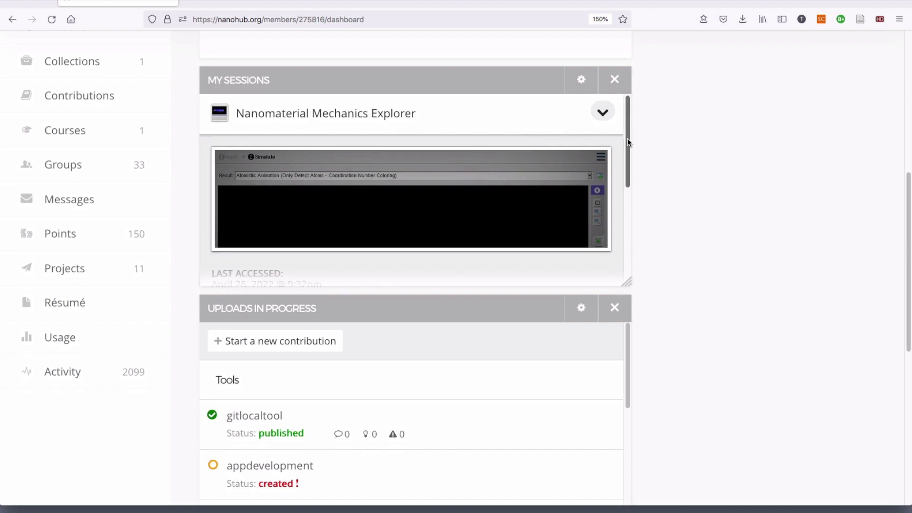
{"action": "left_click_drag", "start_coordinate": [628, 139], "coordinate": [620, 117]}
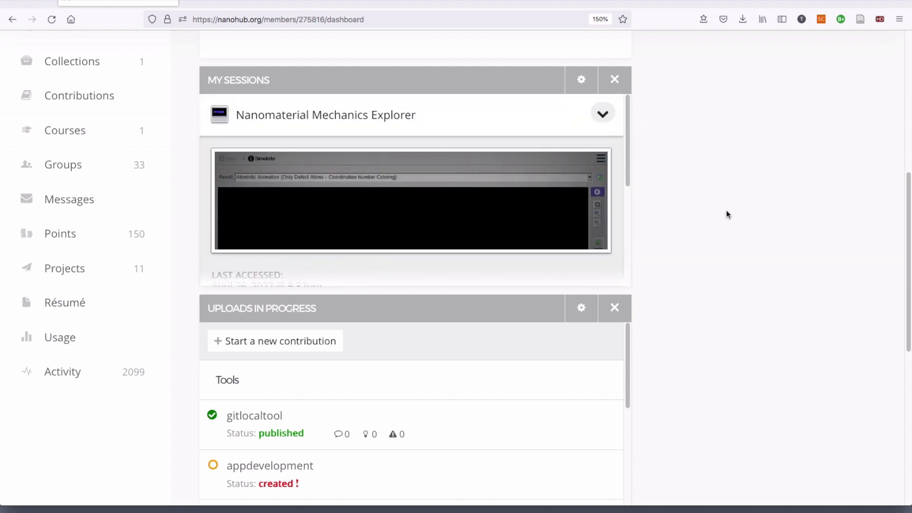
{"action": "scroll", "coordinate": [726, 210], "scroll_direction": "down", "scroll_amount": 1}
{"action": "left_click_drag", "start_coordinate": [628, 246], "coordinate": [628, 424]}
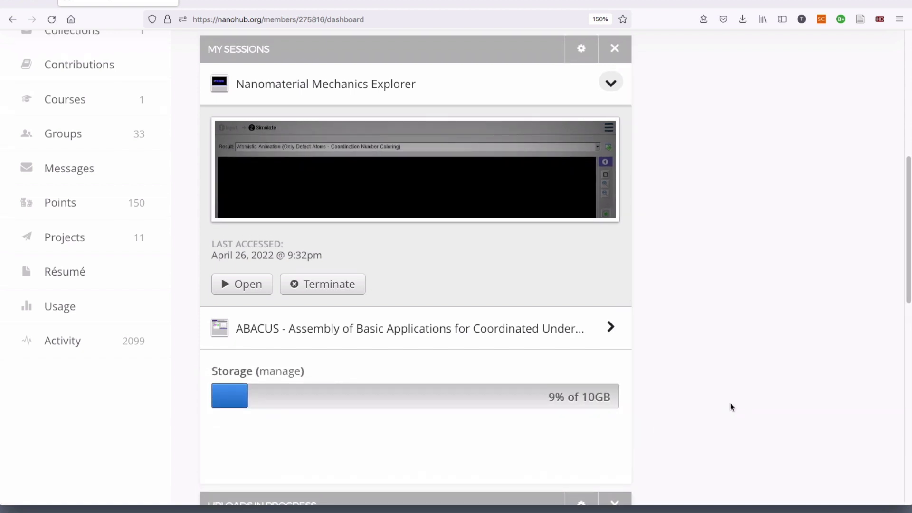
{"action": "scroll", "coordinate": [731, 406], "scroll_direction": "up", "scroll_amount": 2}
{"action": "scroll", "coordinate": [731, 403], "scroll_direction": "down", "scroll_amount": 1}
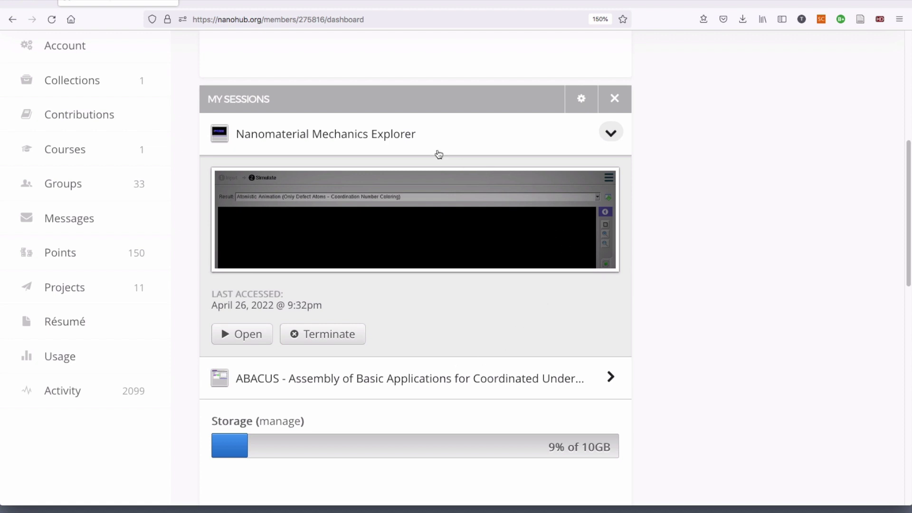
Step: Collapse the Nanomaterial Mechanics Explorer session details
{"action": "left_click", "coordinate": [611, 133]}
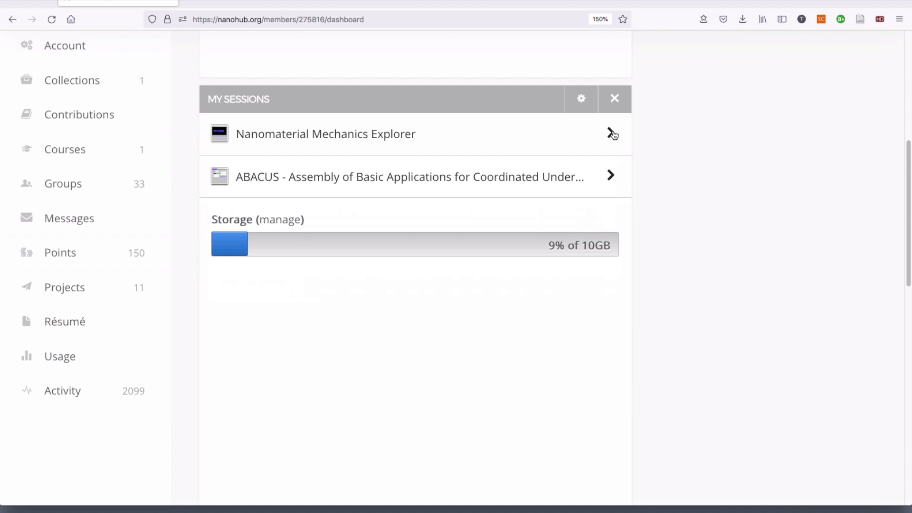
{"action": "left_click", "coordinate": [611, 133]}
{"action": "left_click", "coordinate": [613, 133]}
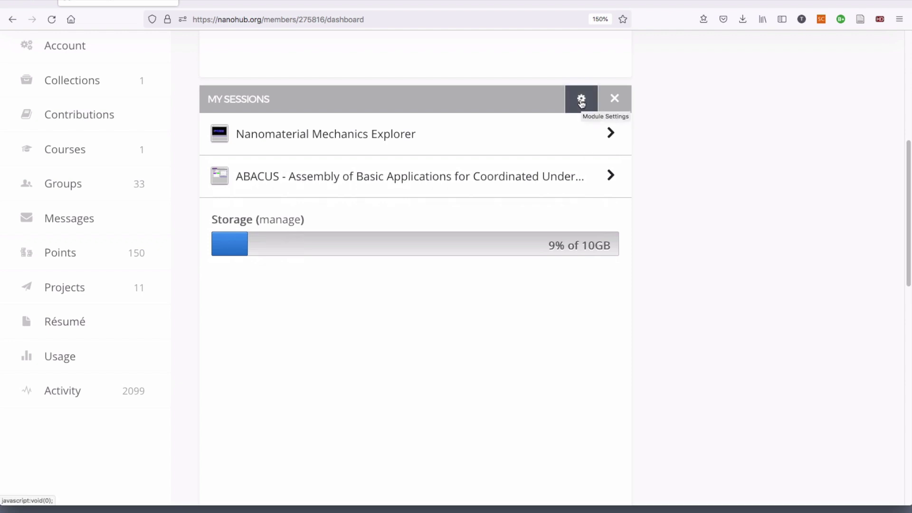
Step: In My Sessions settings, set Show Session Screenshots and Confirm Terminate to No, then save
{"action": "left_click", "coordinate": [582, 100]}
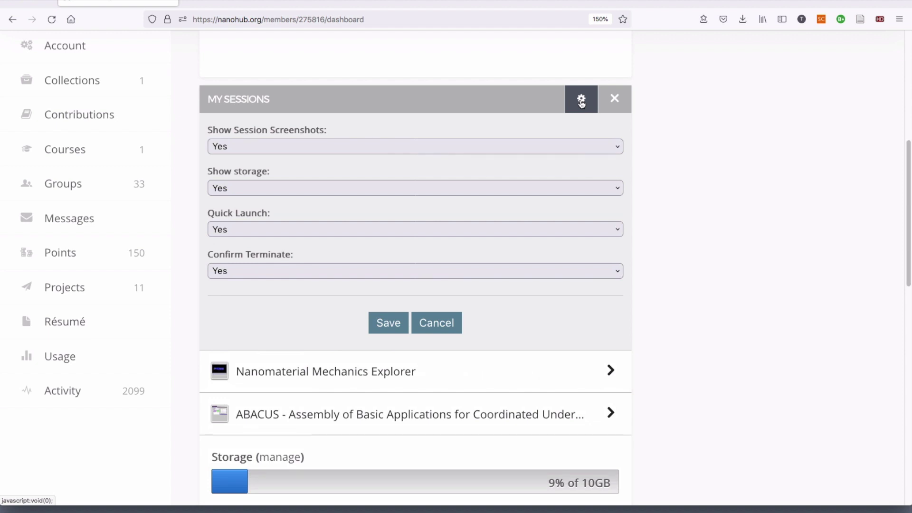
{"action": "left_click", "coordinate": [288, 147]}
{"action": "left_click", "coordinate": [278, 159]}
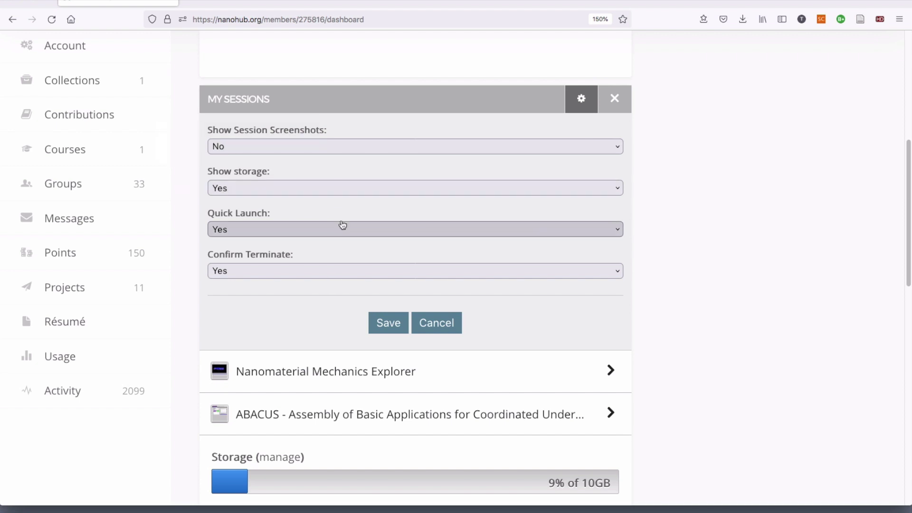
{"action": "left_click", "coordinate": [325, 268]}
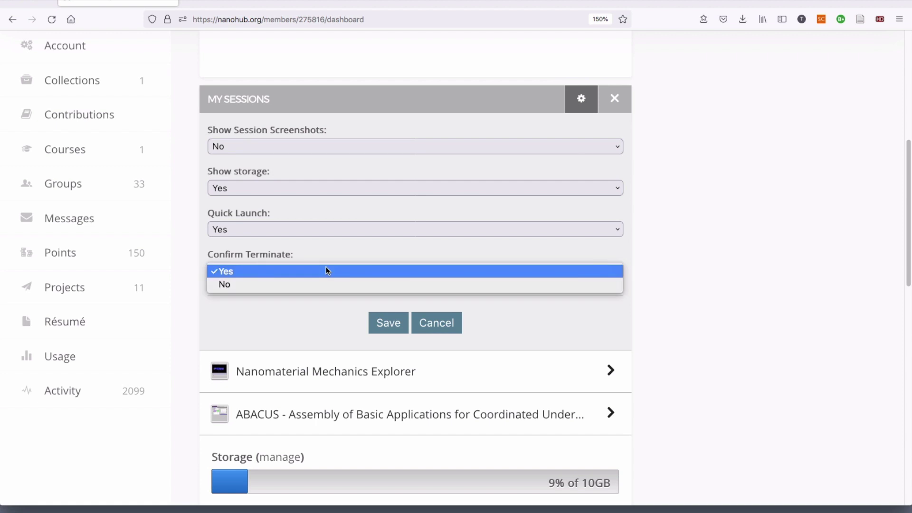
{"action": "left_click", "coordinate": [315, 285]}
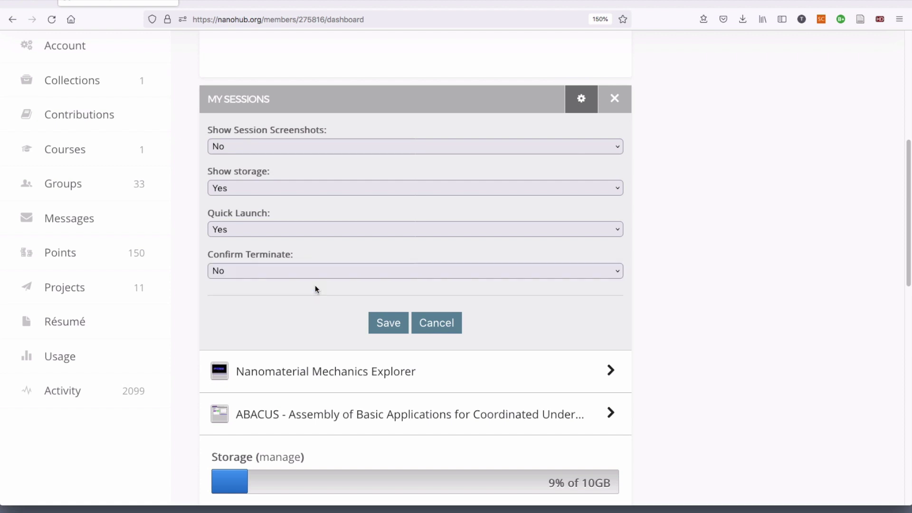
{"action": "left_click", "coordinate": [386, 326]}
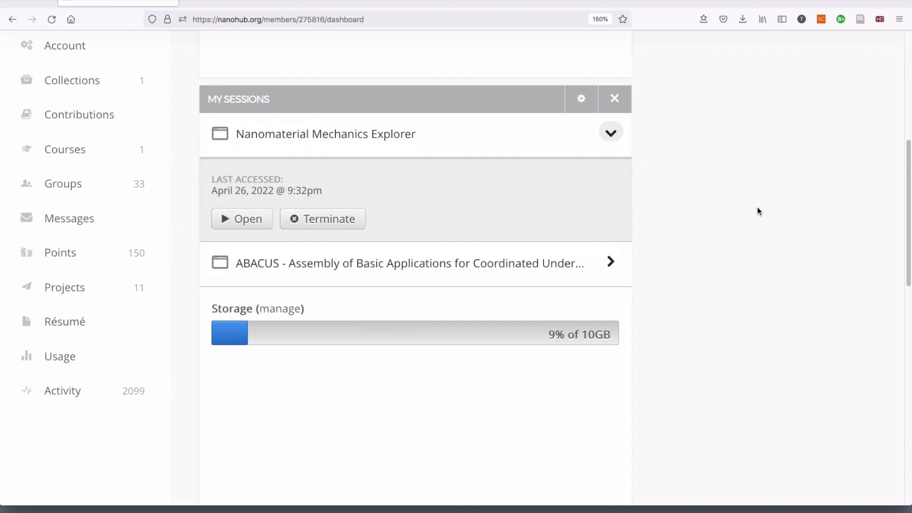
Step: Open the Nanomaterial Mechanics Explorer session, go back, and terminate it
{"action": "left_click", "coordinate": [611, 262]}
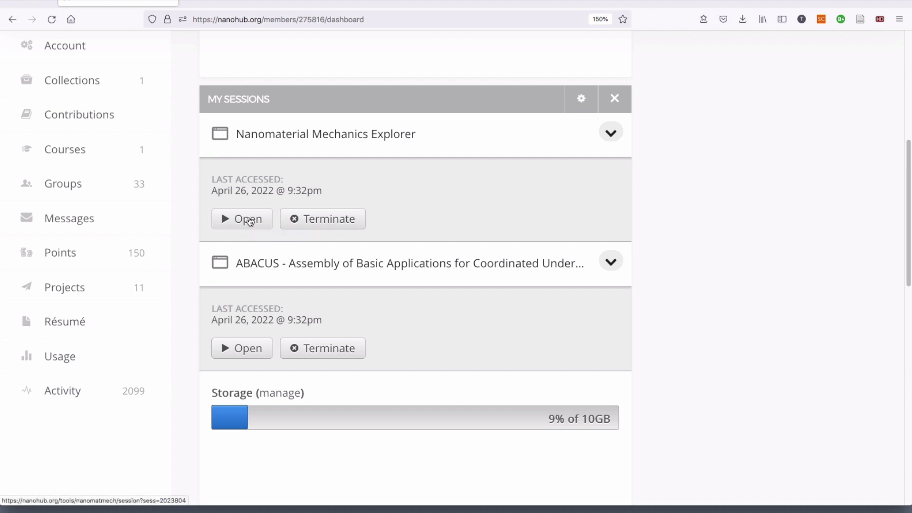
{"action": "left_click", "coordinate": [249, 220]}
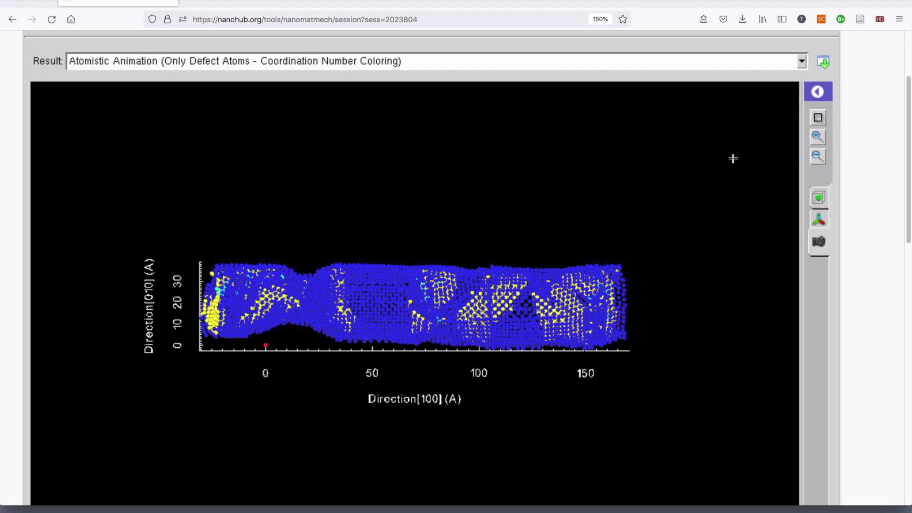
{"action": "left_click", "coordinate": [13, 20]}
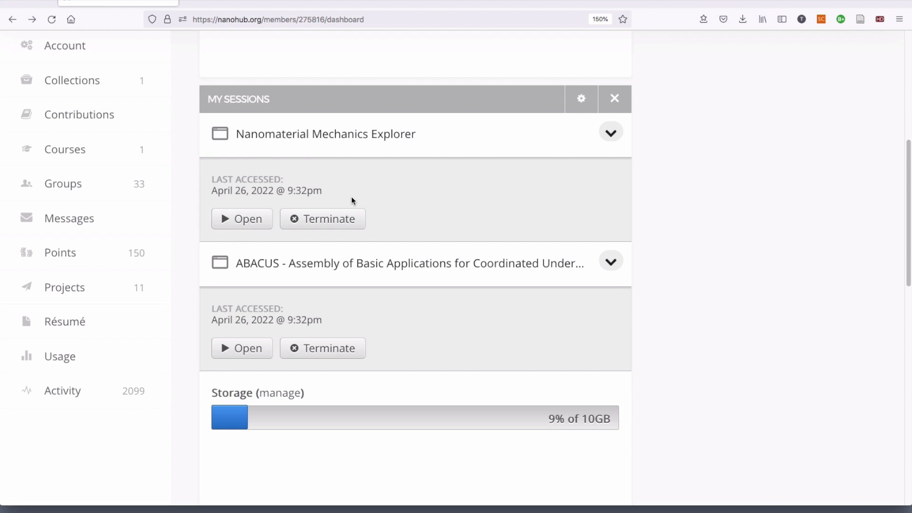
{"action": "left_click", "coordinate": [343, 223]}
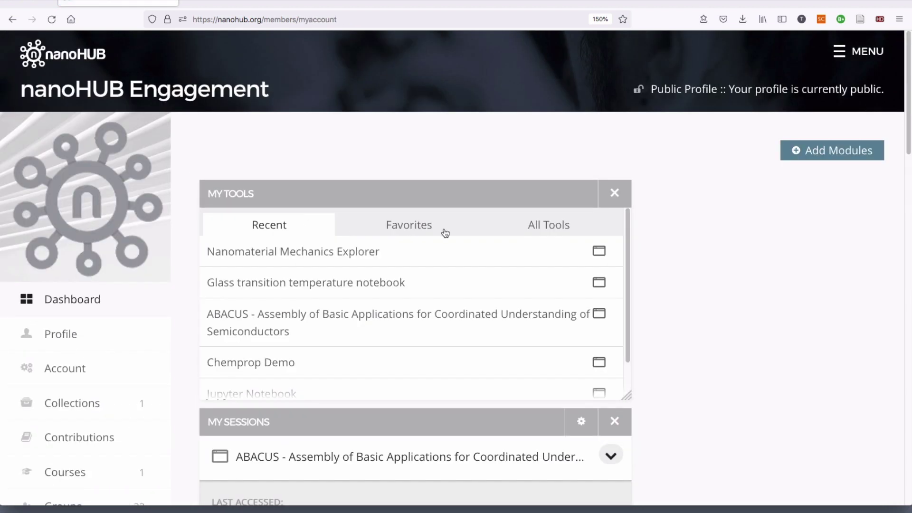
{"action": "scroll", "coordinate": [444, 228], "scroll_direction": "down", "scroll_amount": 2}
{"action": "scroll", "coordinate": [822, 244], "scroll_direction": "down", "scroll_amount": 5}
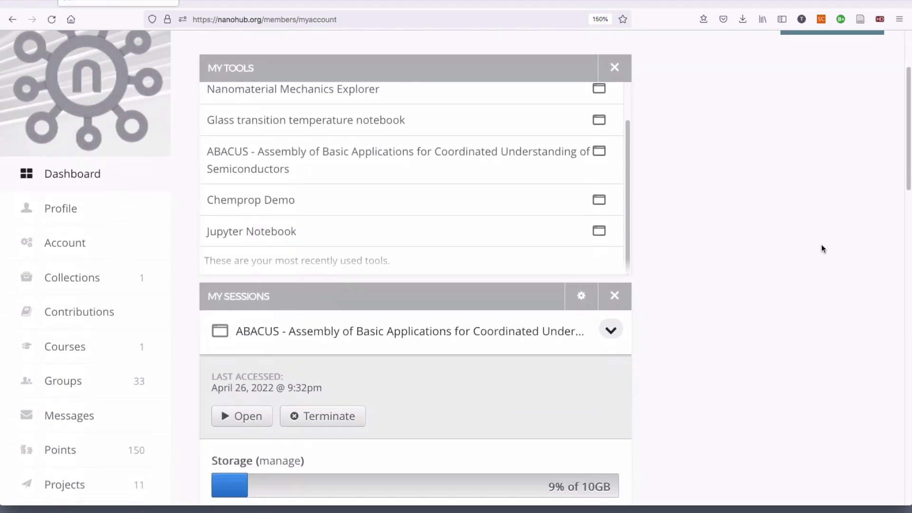
{"action": "scroll", "coordinate": [822, 245], "scroll_direction": "down", "scroll_amount": 3}
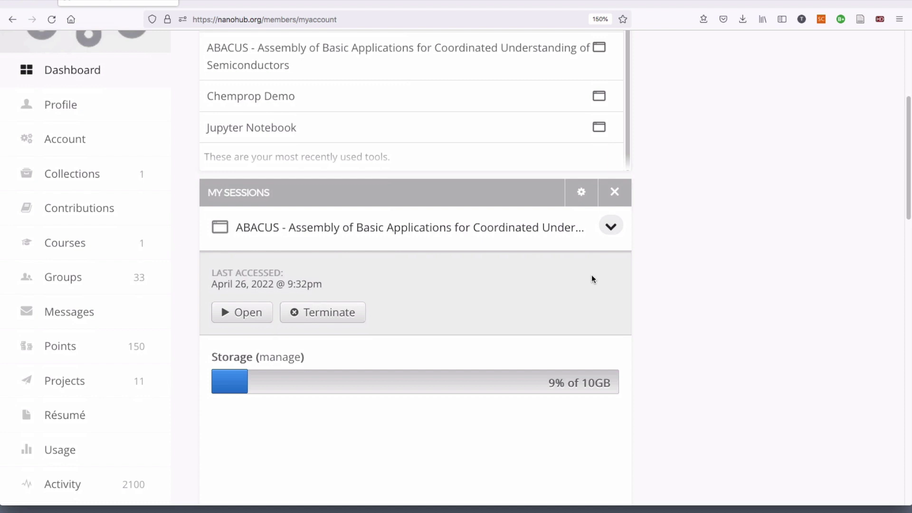
{"action": "scroll", "coordinate": [593, 279], "scroll_direction": "down", "scroll_amount": 2}
{"action": "scroll", "coordinate": [593, 279], "scroll_direction": "up", "scroll_amount": 1}
{"action": "scroll", "coordinate": [593, 279], "scroll_direction": "up", "scroll_amount": 1}
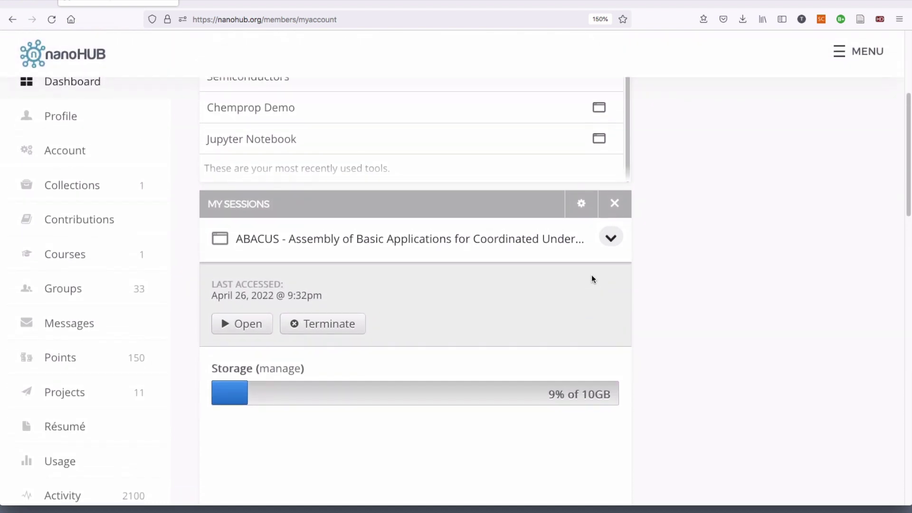
{"action": "scroll", "coordinate": [593, 279], "scroll_direction": "down", "scroll_amount": 1}
{"action": "scroll", "coordinate": [593, 279], "scroll_direction": "down", "scroll_amount": 10}
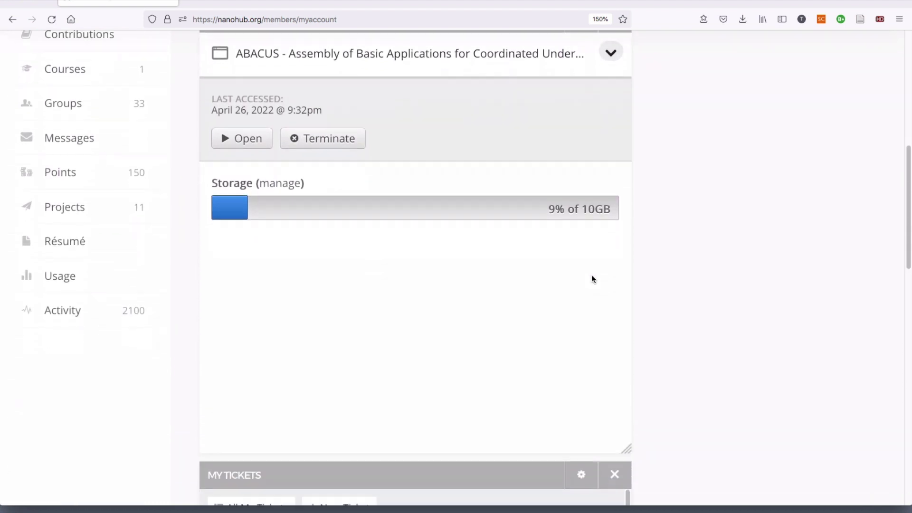
{"action": "scroll", "coordinate": [592, 279], "scroll_direction": "down", "scroll_amount": 4}
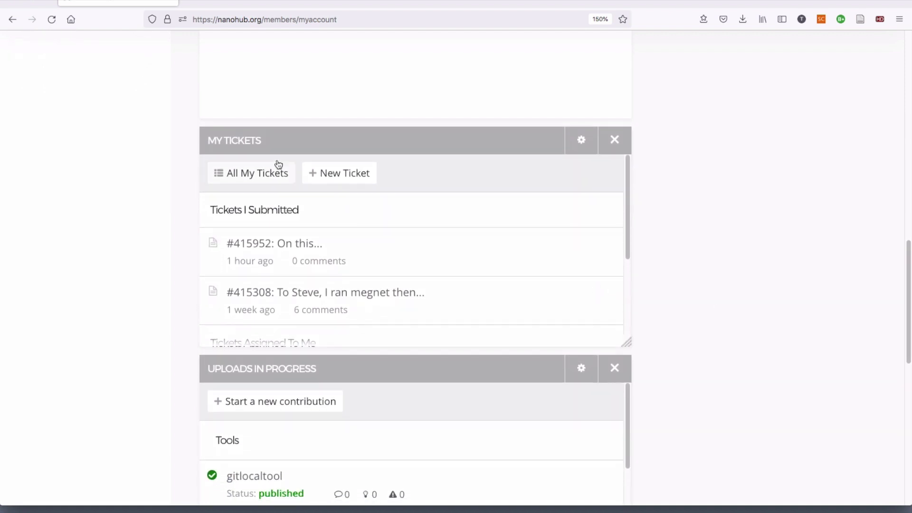
{"action": "scroll", "coordinate": [393, 259], "scroll_direction": "down", "scroll_amount": 2}
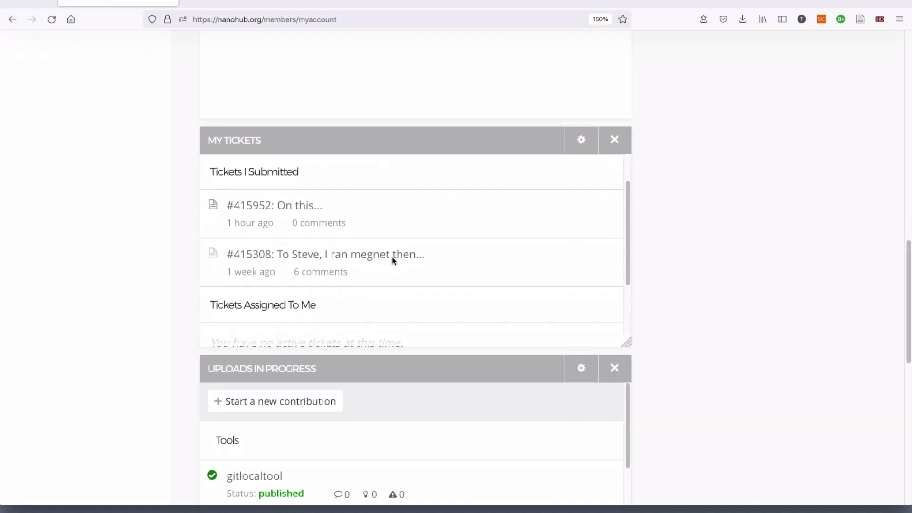
{"action": "scroll", "coordinate": [392, 257], "scroll_direction": "down", "scroll_amount": 3}
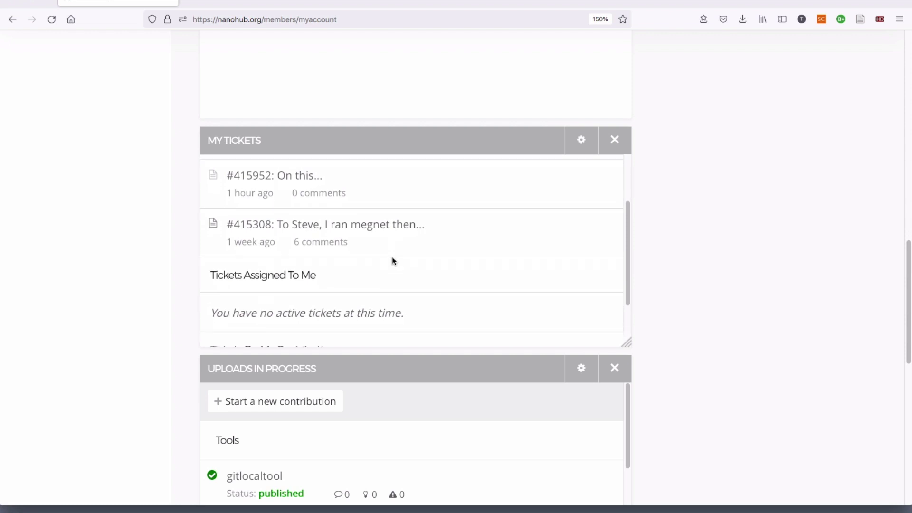
{"action": "scroll", "coordinate": [393, 258], "scroll_direction": "up", "scroll_amount": 5}
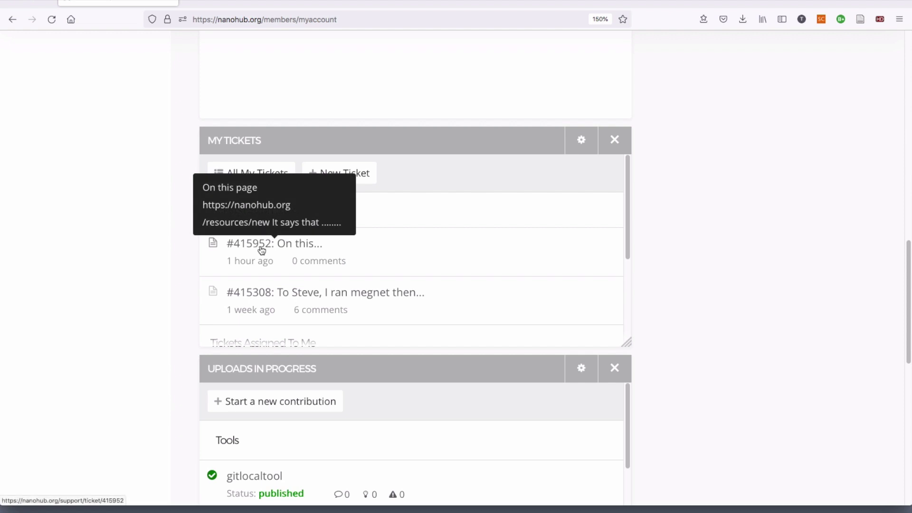
{"action": "left_click", "coordinate": [262, 250]}
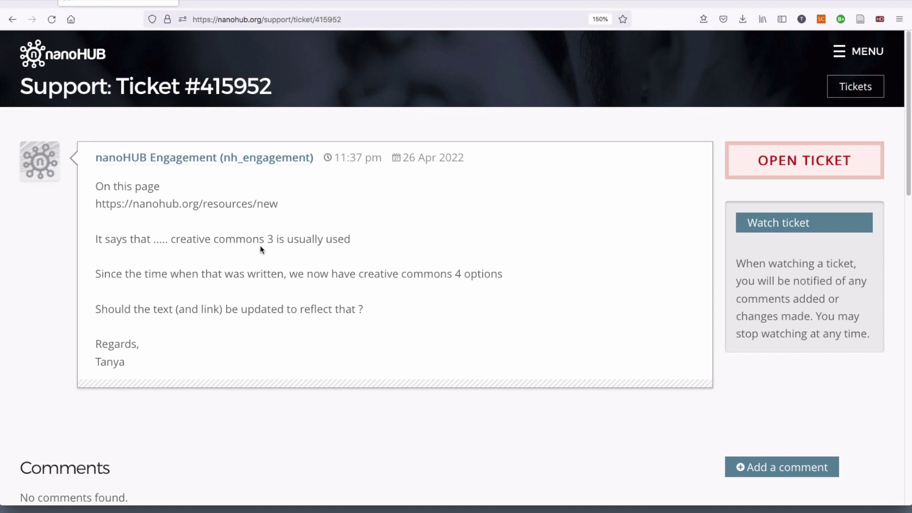
{"action": "scroll", "coordinate": [456, 313], "scroll_direction": "down", "scroll_amount": 5}
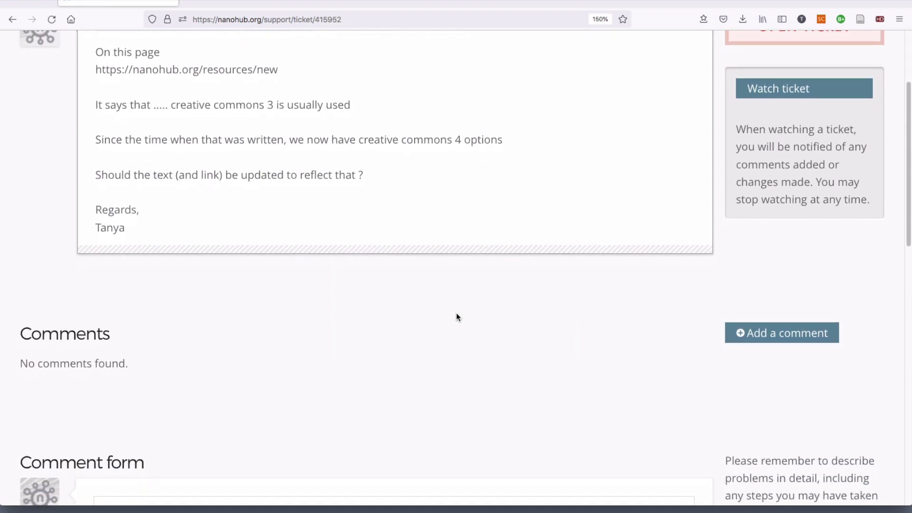
{"action": "scroll", "coordinate": [456, 315], "scroll_direction": "up", "scroll_amount": 6}
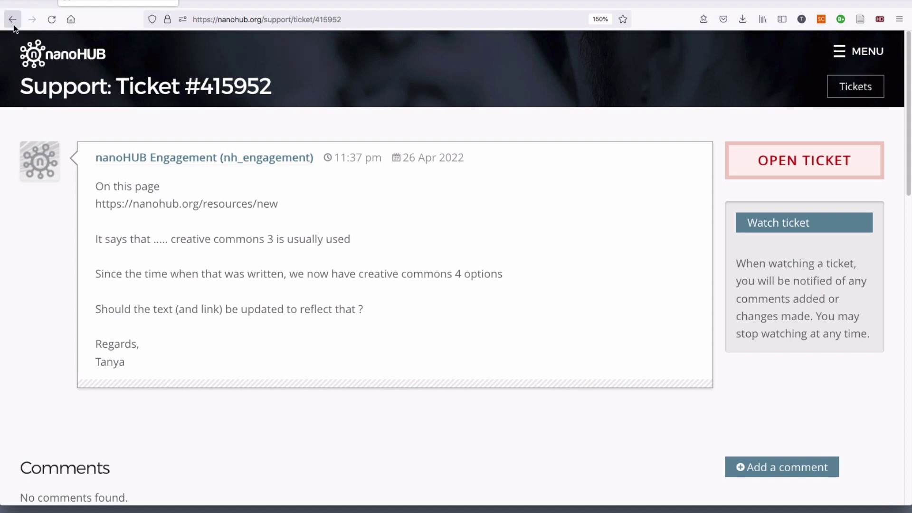
{"action": "left_click", "coordinate": [12, 23]}
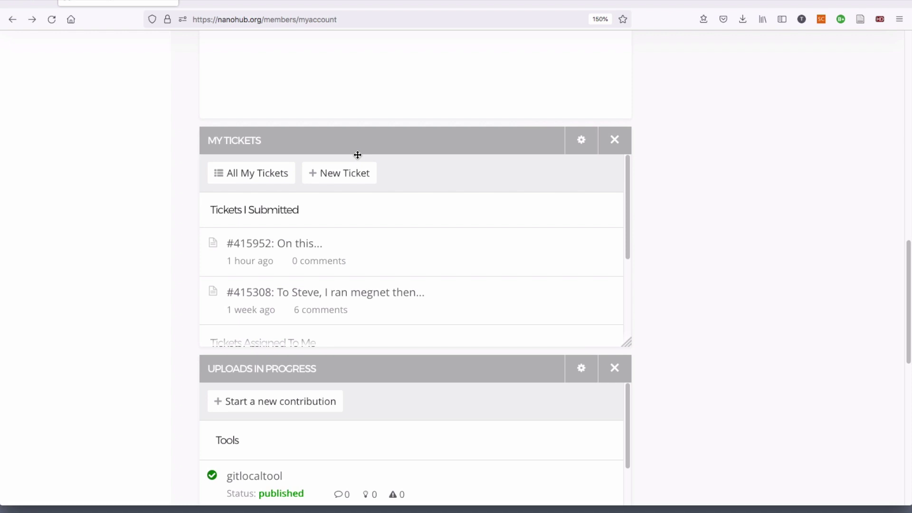
{"action": "left_click", "coordinate": [341, 174]}
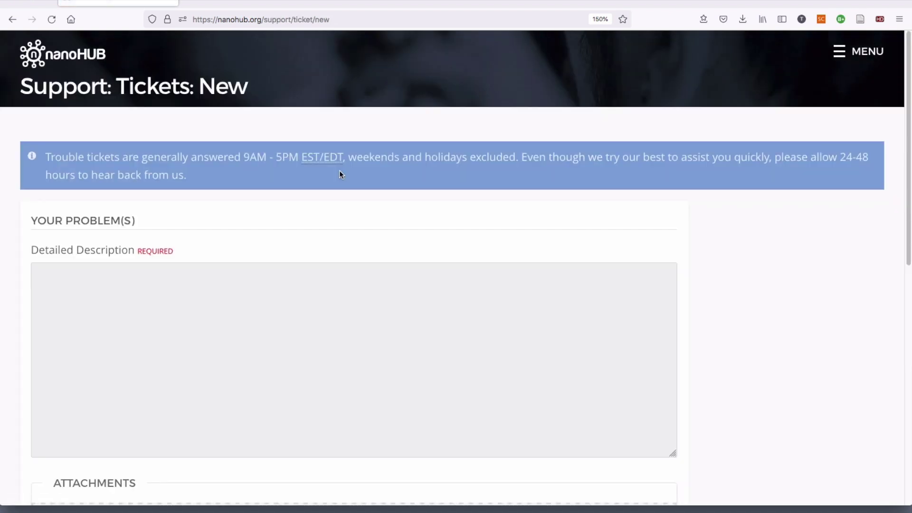
{"action": "scroll", "coordinate": [389, 297], "scroll_direction": "down", "scroll_amount": 4}
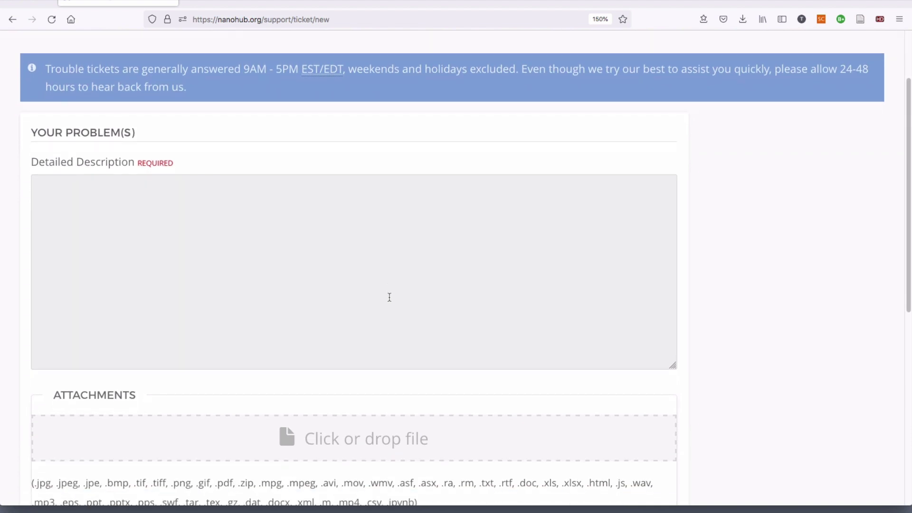
{"action": "scroll", "coordinate": [395, 121], "scroll_direction": "down", "scroll_amount": 2}
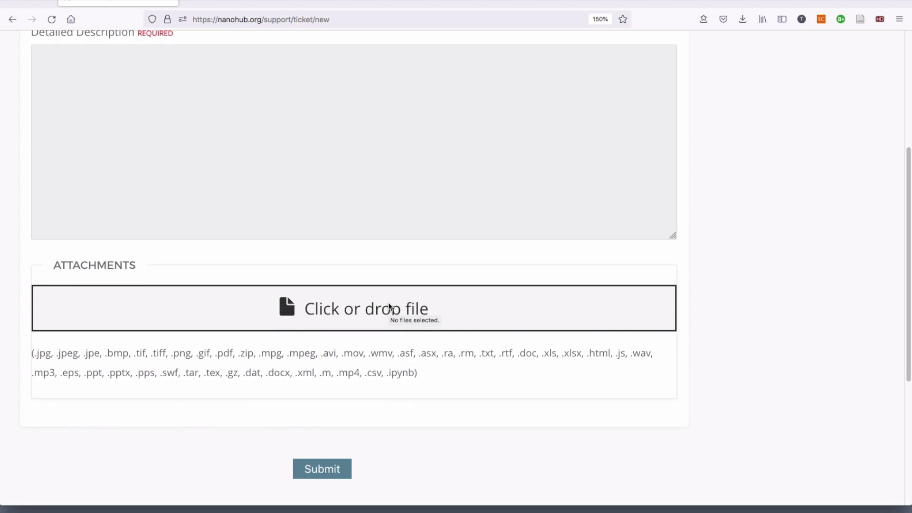
{"action": "left_click", "coordinate": [389, 307]}
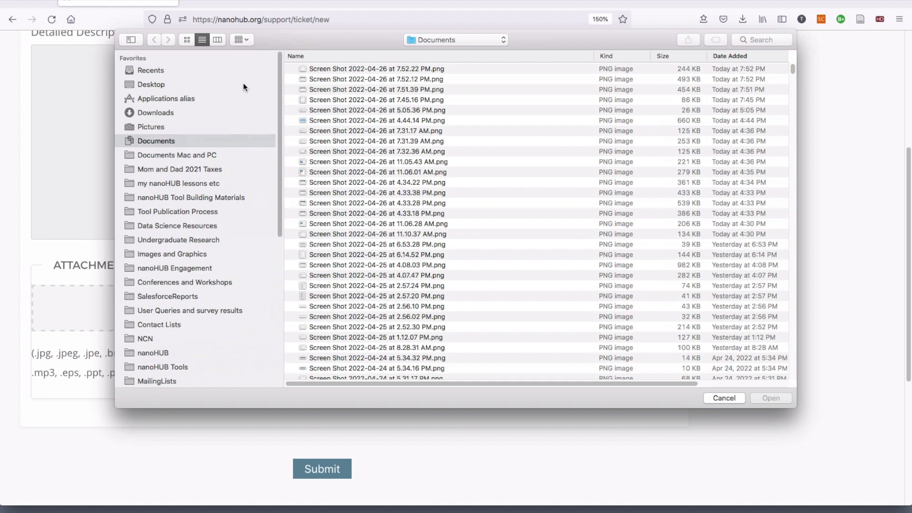
{"action": "left_click", "coordinate": [734, 398]}
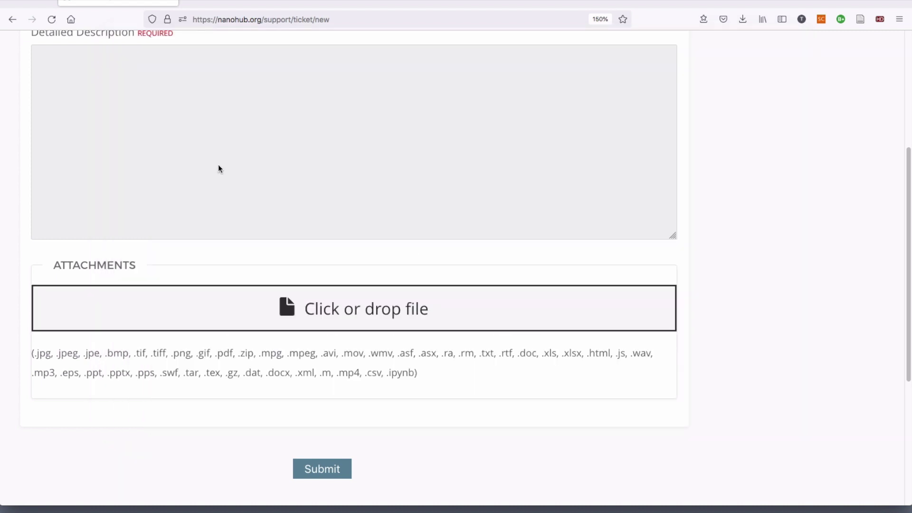
{"action": "left_click", "coordinate": [12, 19]}
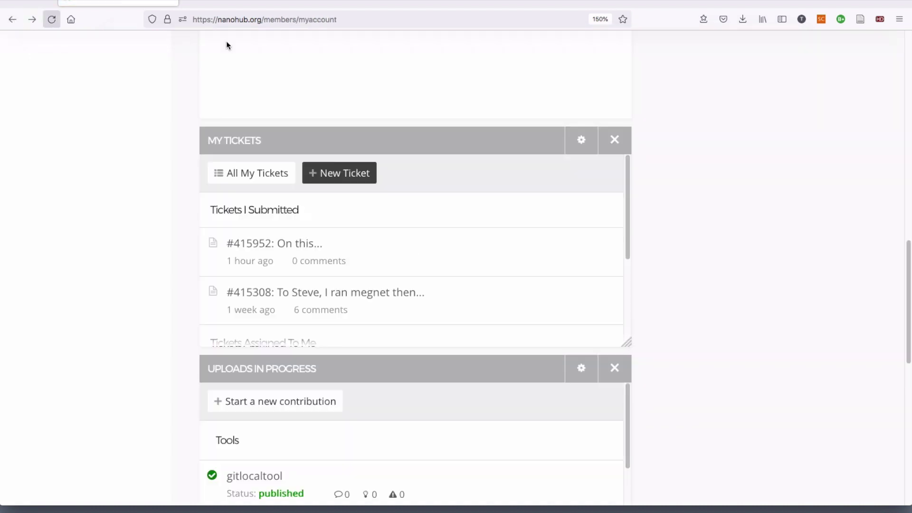
Step: Drag the Uploads in Progress resize handle downward to lengthen its contributions list
{"action": "scroll", "coordinate": [771, 353], "scroll_direction": "down", "scroll_amount": 4}
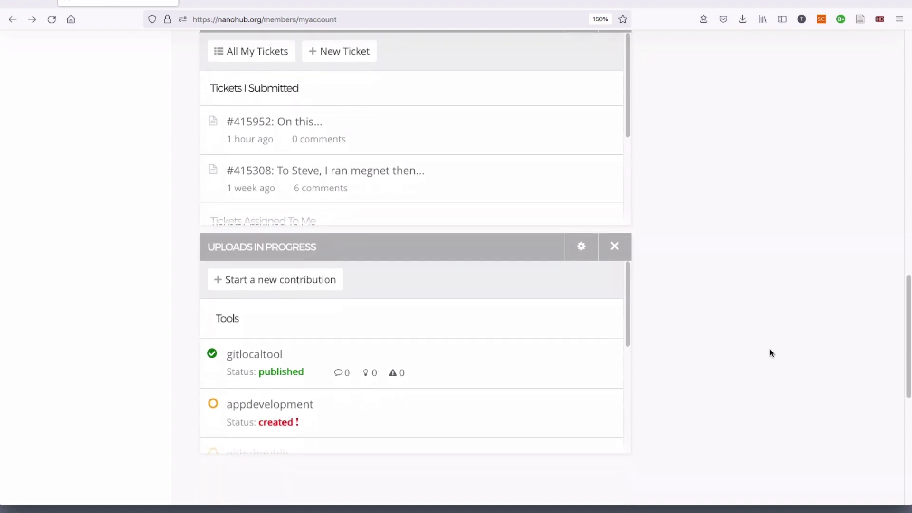
{"action": "scroll", "coordinate": [770, 352], "scroll_direction": "down", "scroll_amount": 1}
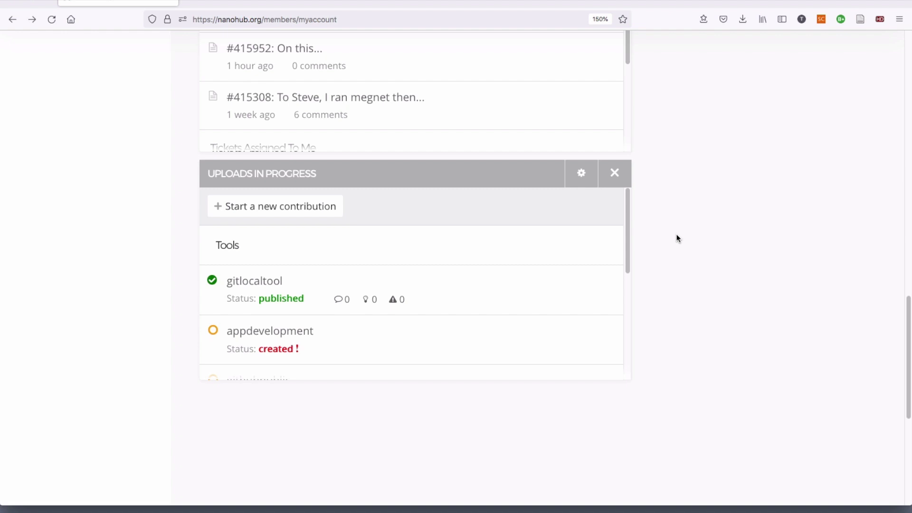
{"action": "left_click_drag", "start_coordinate": [629, 221], "coordinate": [625, 278]}
{"action": "scroll", "coordinate": [631, 263], "scroll_direction": "down", "scroll_amount": 1}
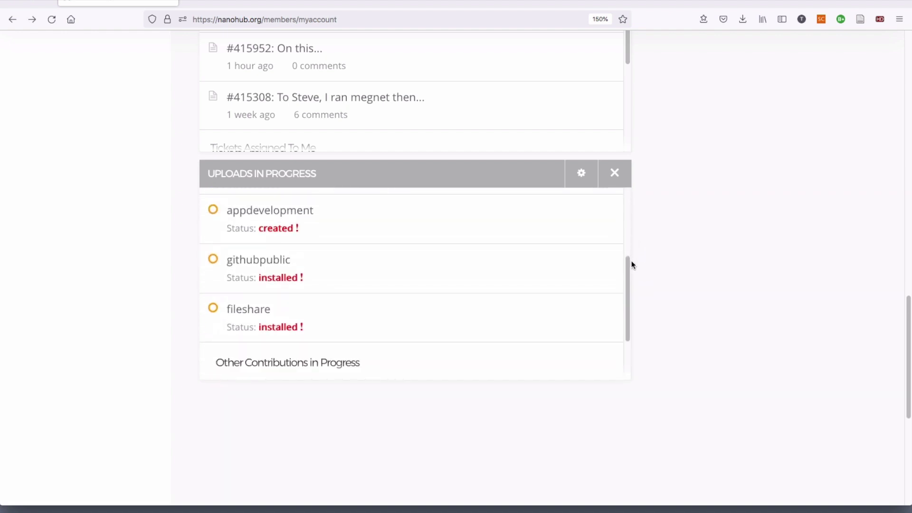
{"action": "left_click_drag", "start_coordinate": [626, 377], "coordinate": [633, 496]}
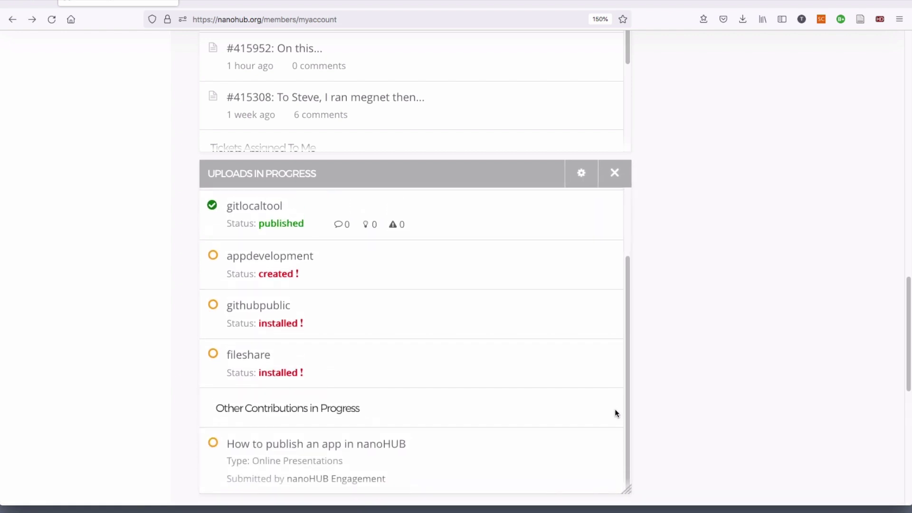
{"action": "left_click_drag", "start_coordinate": [624, 406], "coordinate": [625, 318]}
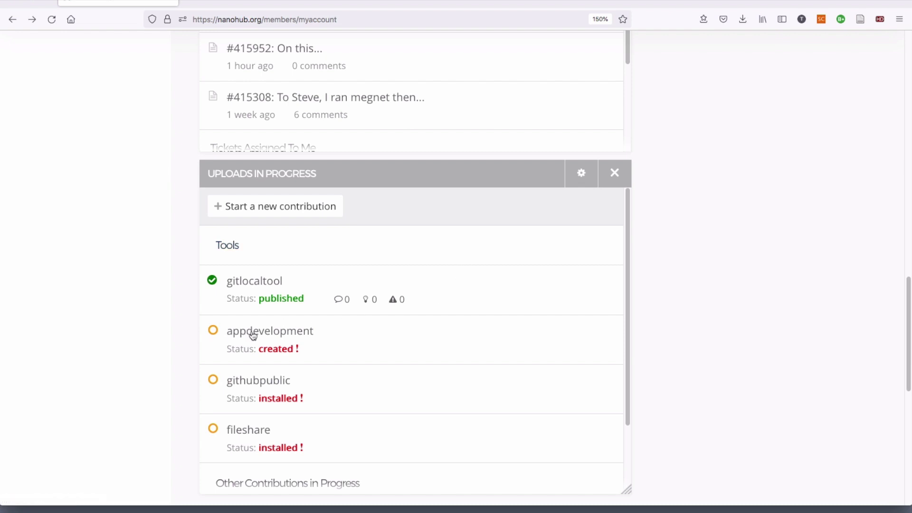
{"action": "left_click", "coordinate": [278, 338]}
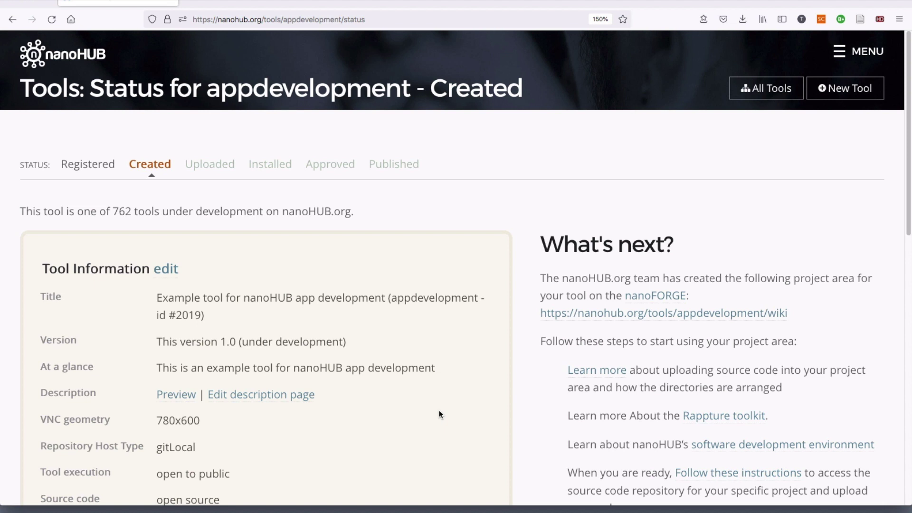
{"action": "left_click", "coordinate": [13, 21]}
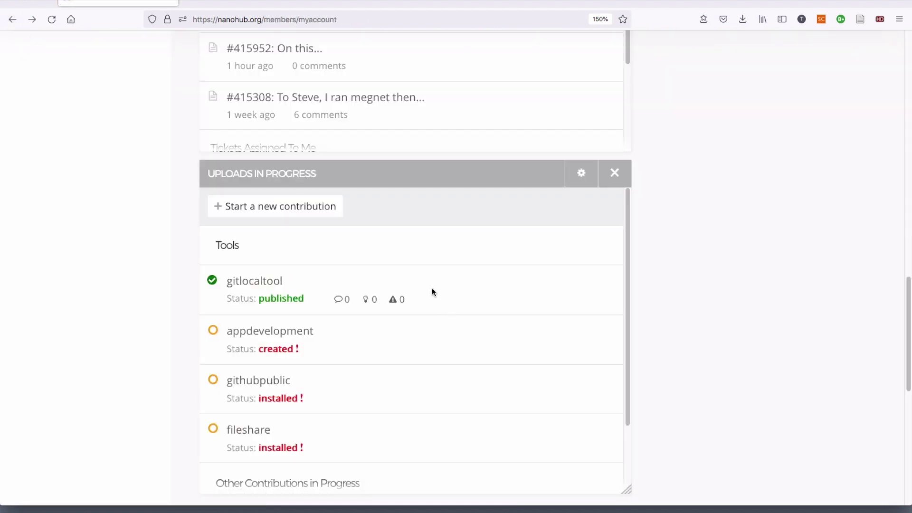
Step: Start a new contribution from the Uploads in Progress panel
{"action": "left_click", "coordinate": [312, 207]}
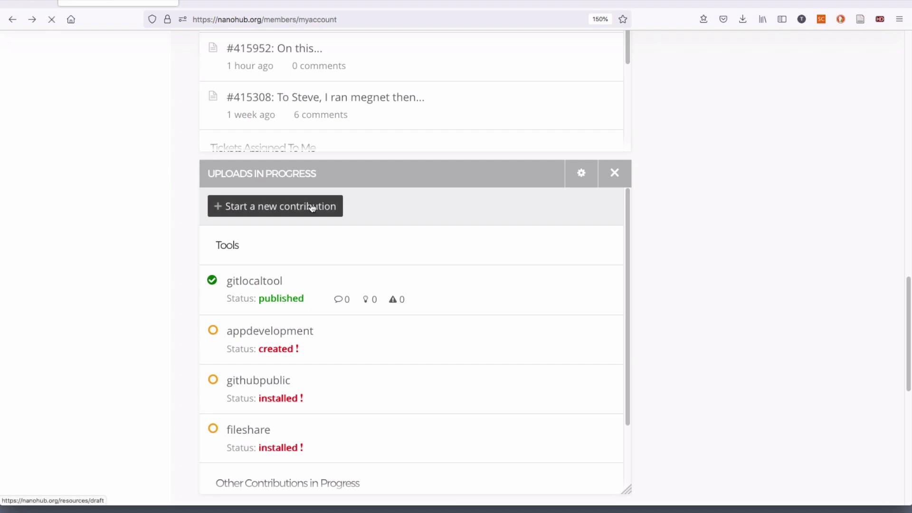